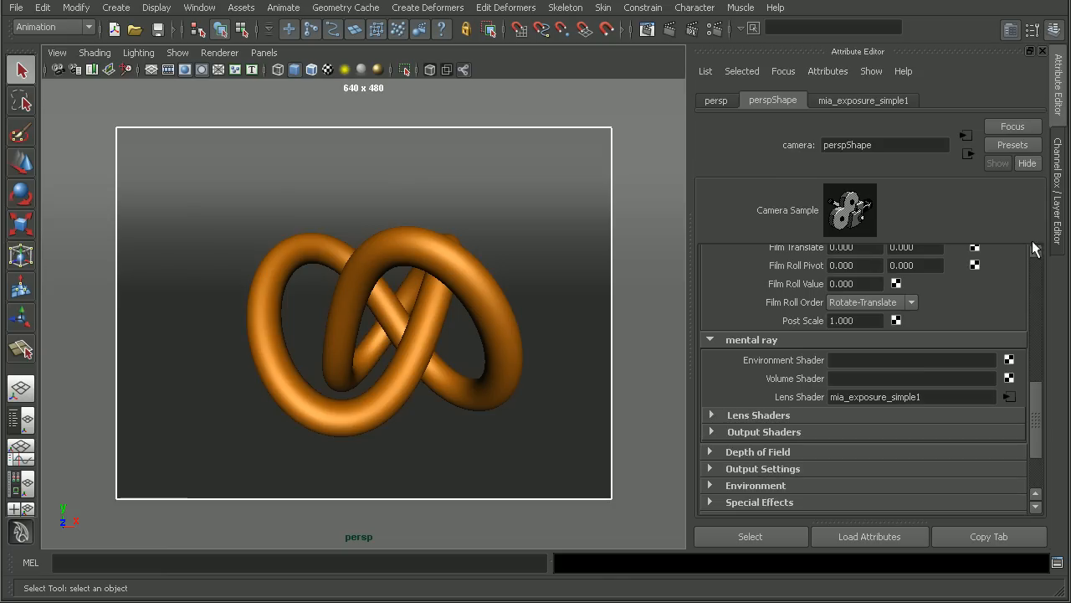
Step: Add a physical_lens_dof shader to the persp camera's mental ray Lens Shaders list
mouse_move(1034, 409)
mouse_down()
mouse_move(1035, 296)
mouse_move(1038, 408)
mouse_up()
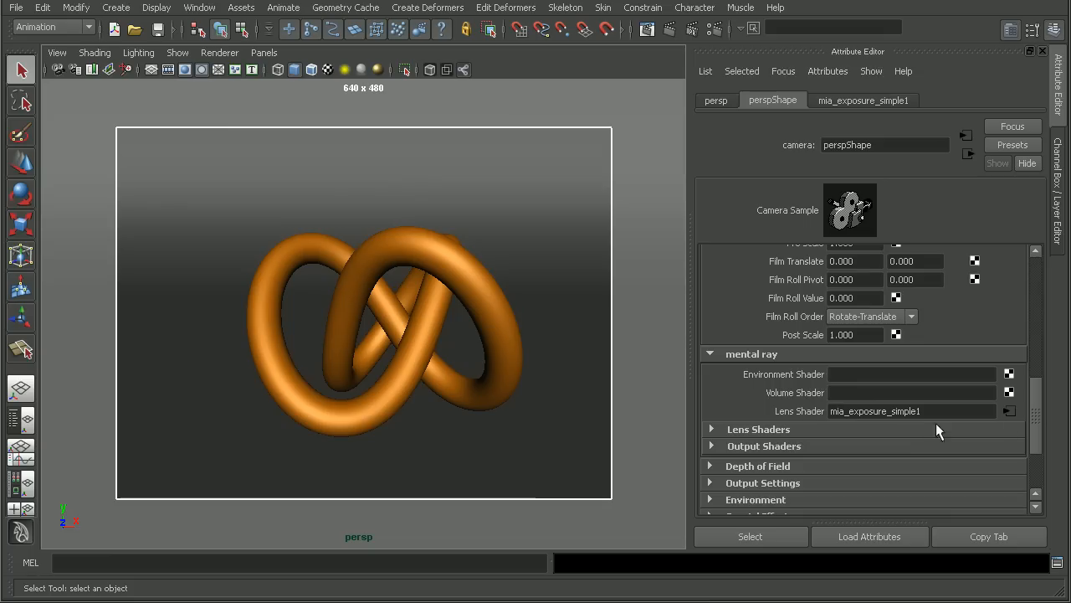
scroll(960, 416, down, 2)
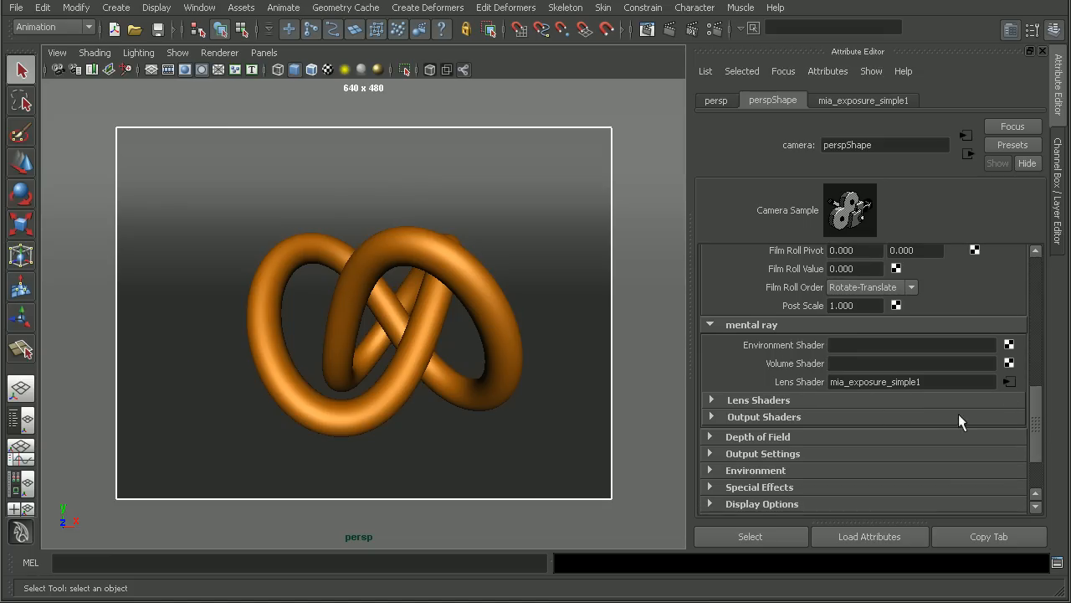
click(755, 401)
scroll(1036, 401, down, 1)
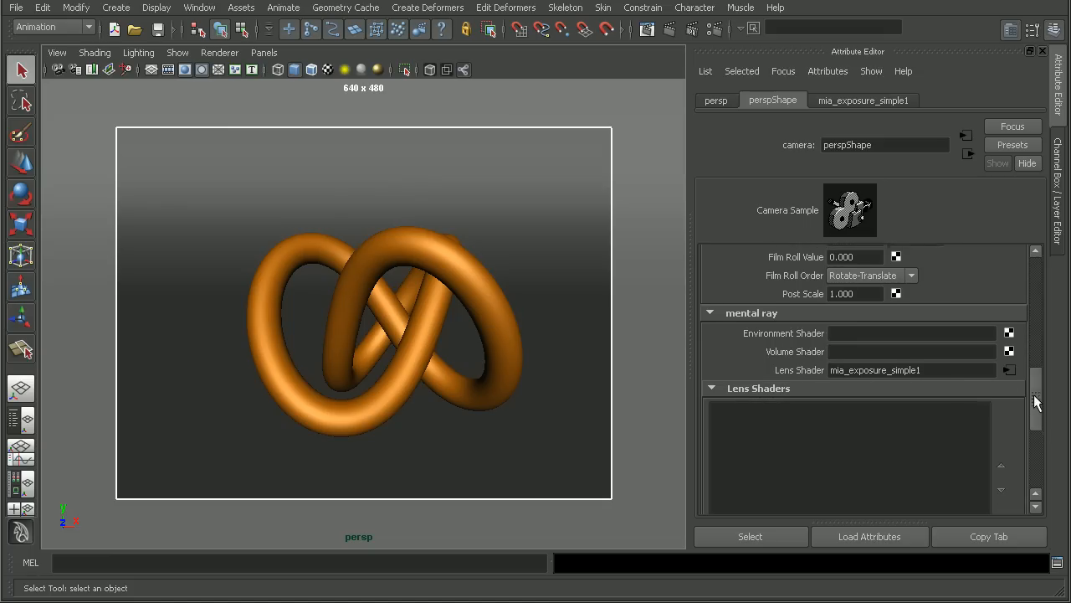
scroll(1036, 402, down, 4)
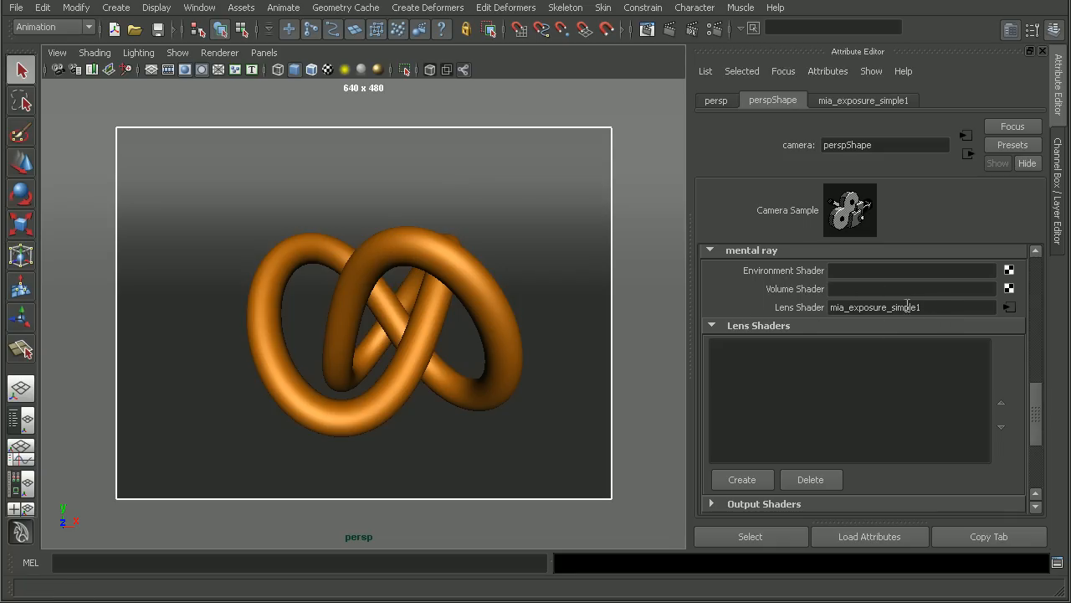
click(740, 480)
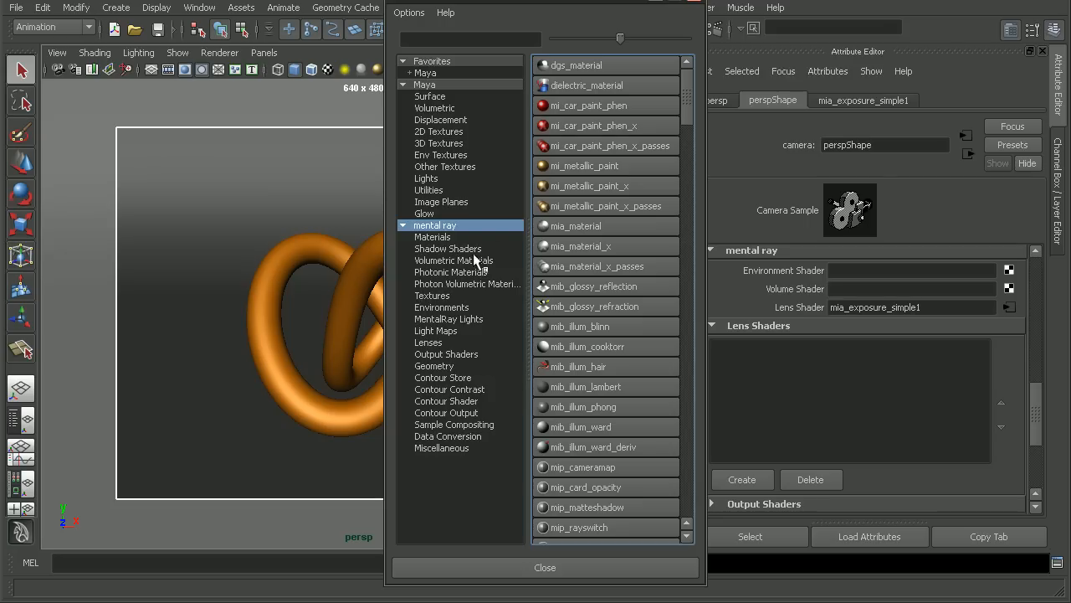
click(435, 342)
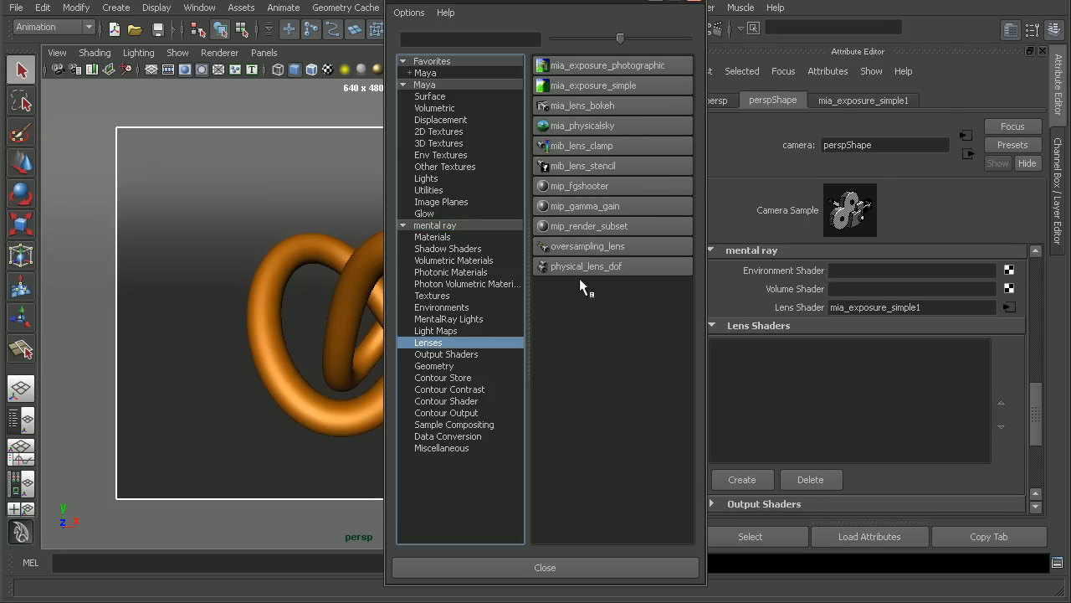
click(605, 264)
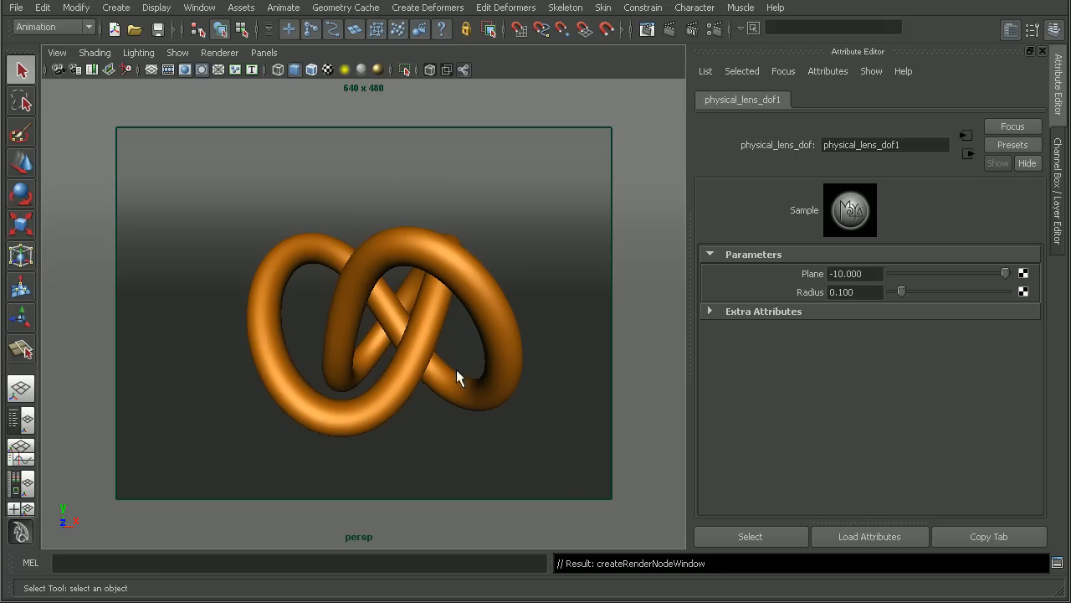
Step: Select the torus knot and turn on the Object Details heads-up display
click(439, 302)
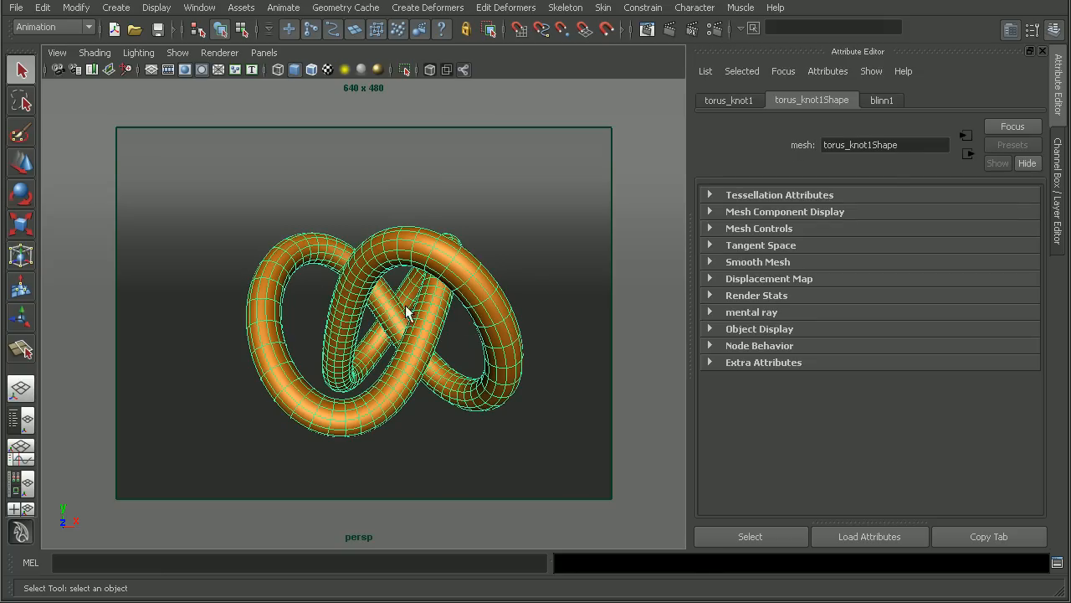
click(156, 8)
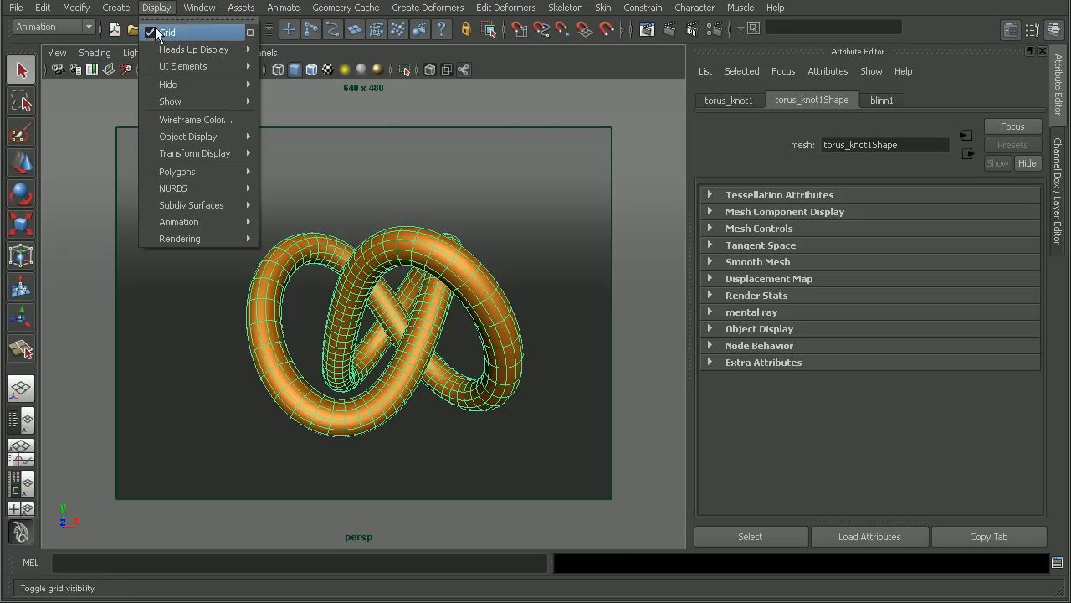
mouse_move(164, 52)
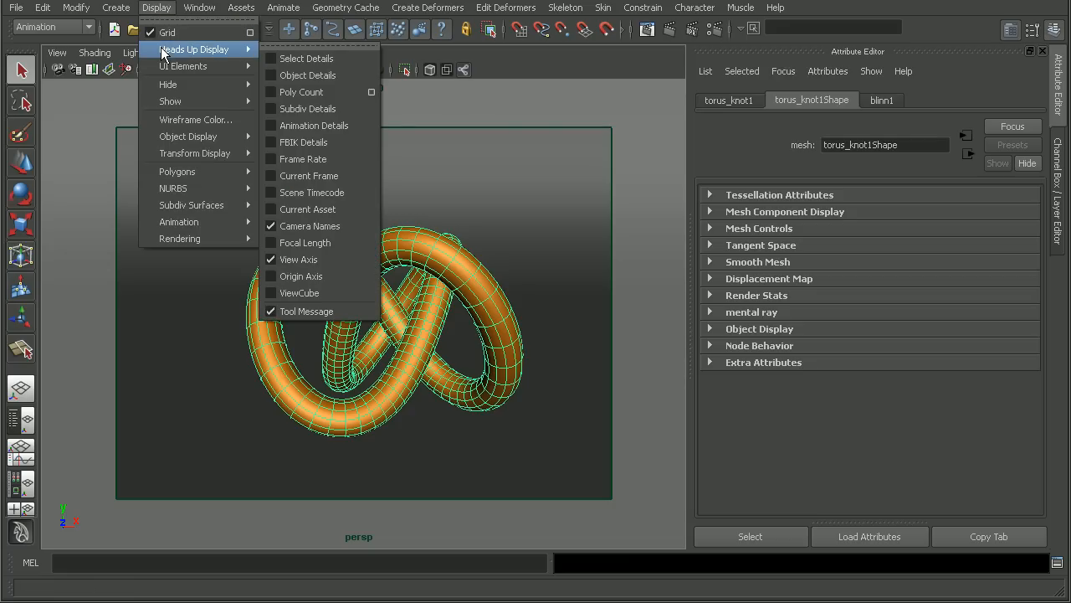
click(310, 75)
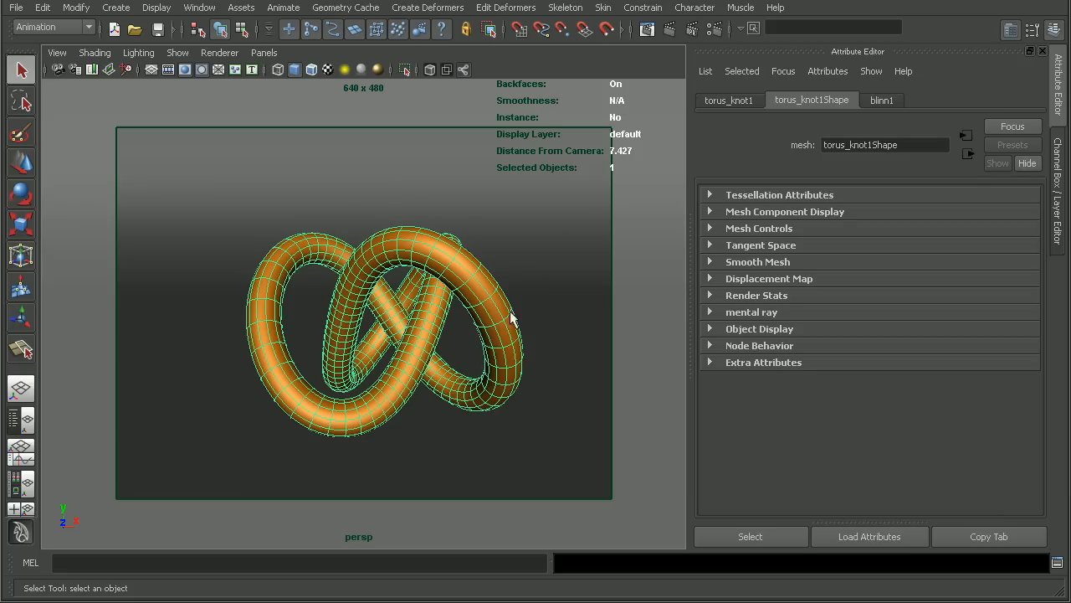
Step: Set the physical_lens_dof1 shader's Plane to -7.427 and its Radius to 1
click(787, 71)
click(816, 104)
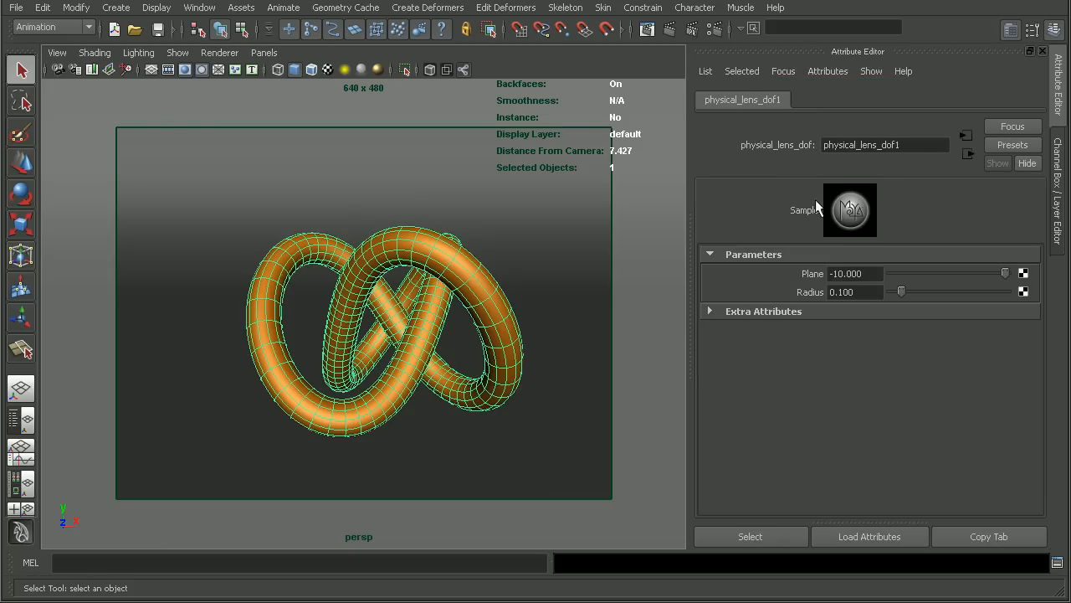
double_click(834, 274)
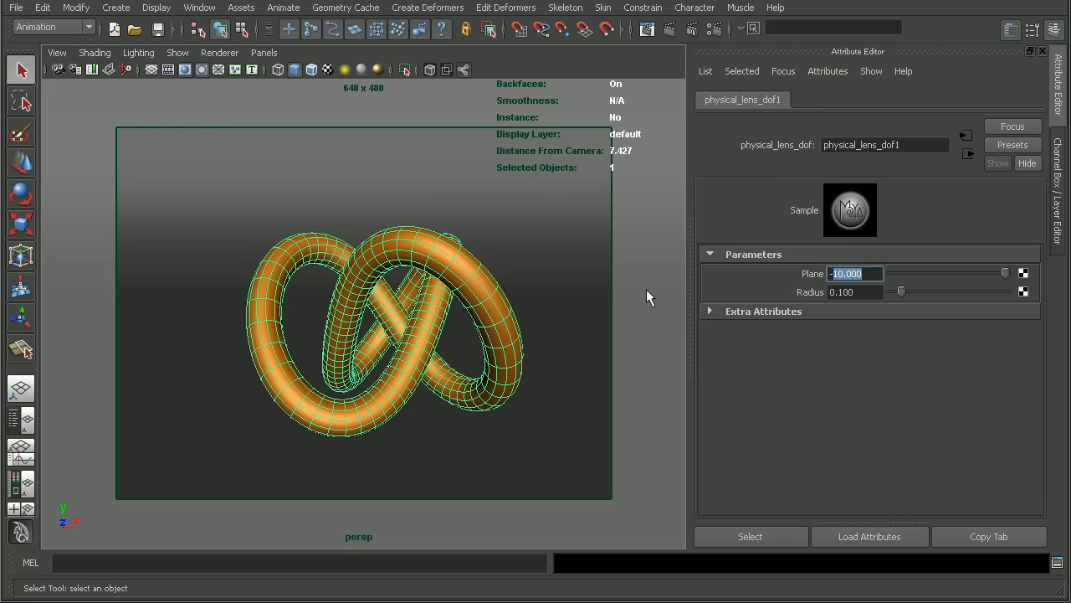
text(-7.427)
key(Tab)
text(1)
key(Return)
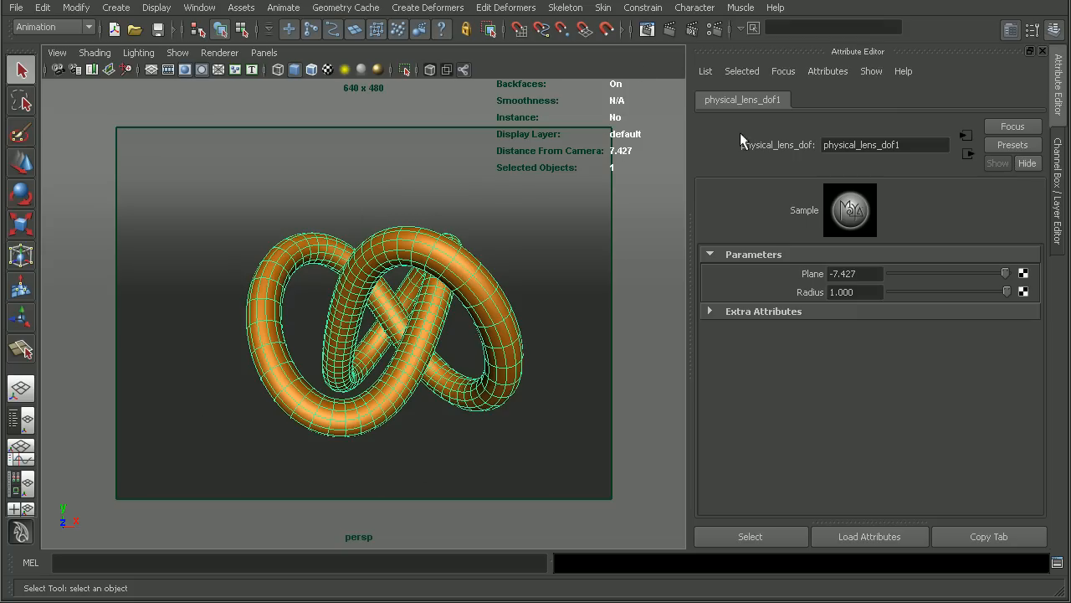
Step: Open the Render View and examine the depth-of-field blur up close around the knot's loops
click(621, 35)
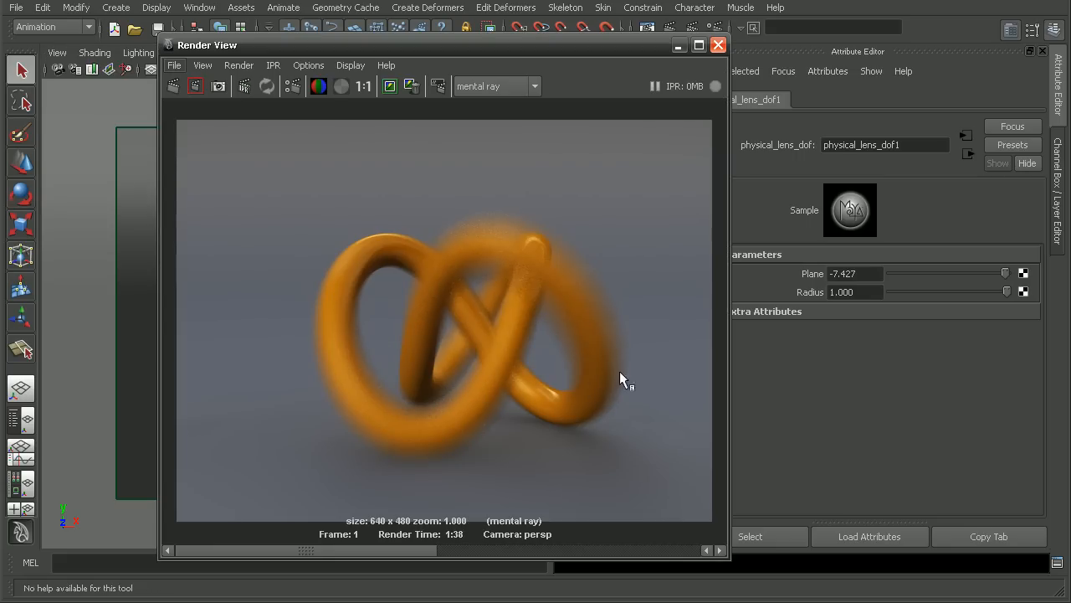
alt+right_drag(318, 302, 650, 316)
alt+middle_drag(611, 236, 452, 297)
alt+right_drag(452, 297, 600, 325)
alt+middle_drag(442, 312, 656, 343)
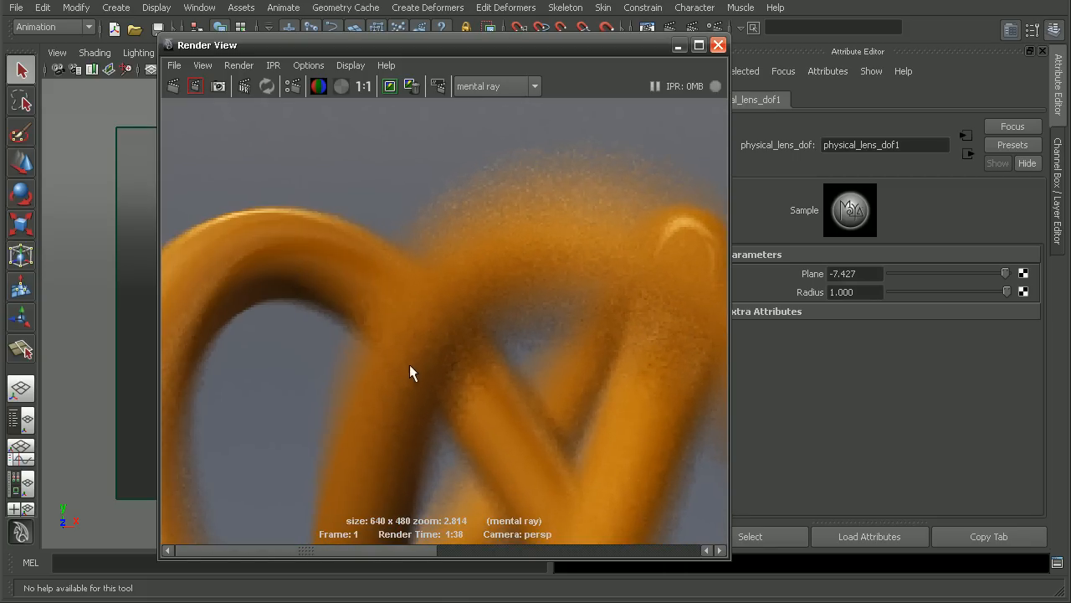
alt+middle_drag(392, 355, 328, 132)
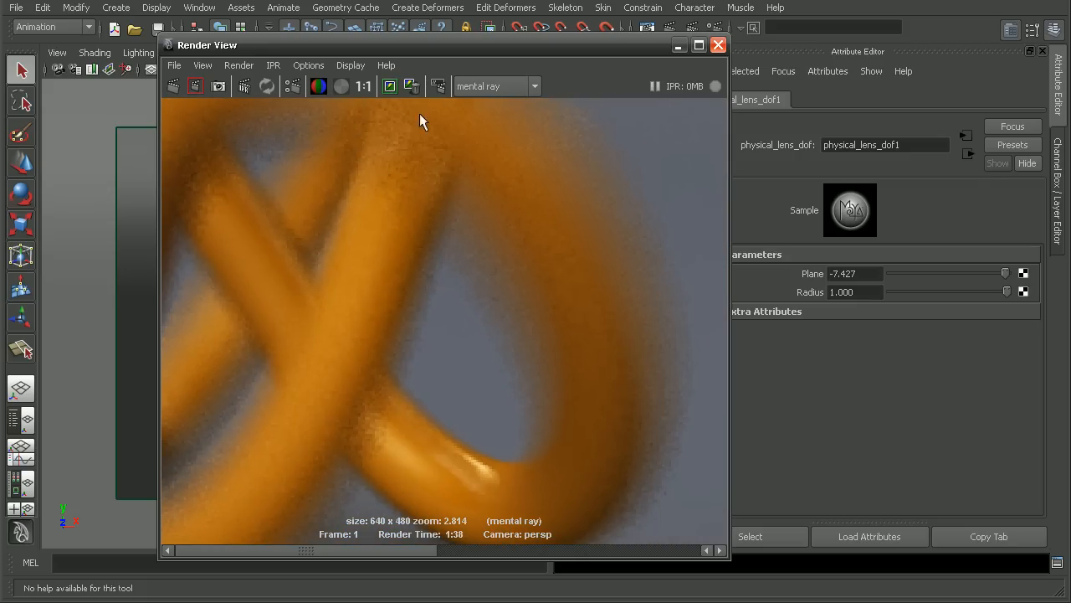
alt+middle_drag(464, 483, 711, 513)
alt+middle_drag(435, 212, 547, 305)
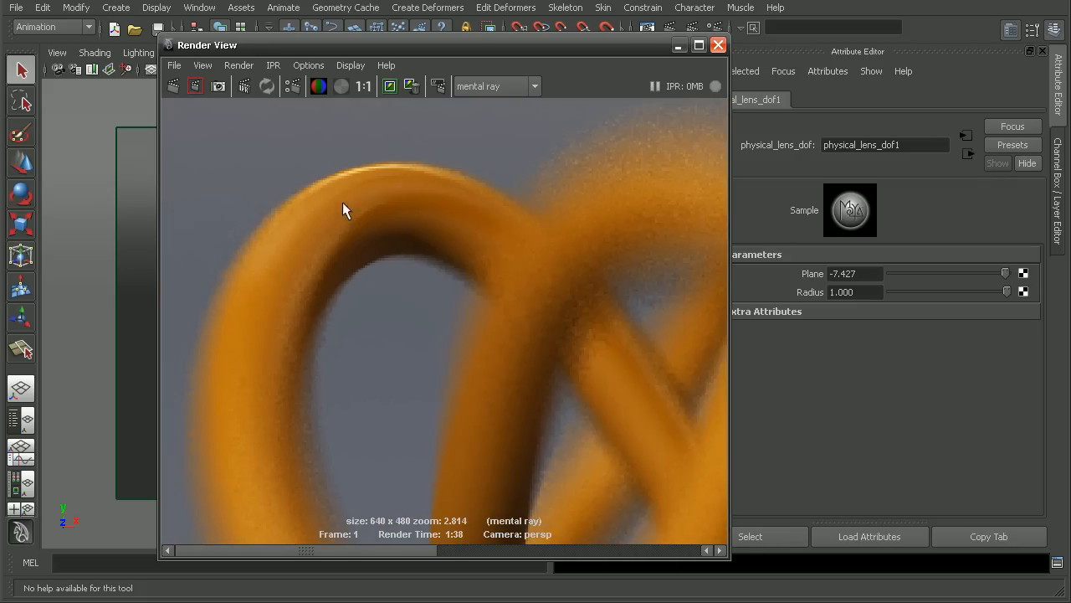
alt+middle_drag(384, 299, 444, 91)
mouse_move(452, 287)
alt+middle_down()
mouse_move(449, 208)
mouse_move(454, 276)
alt+middle_up()
alt+right_drag(455, 275, 383, 293)
alt+middle_drag(456, 360, 386, 319)
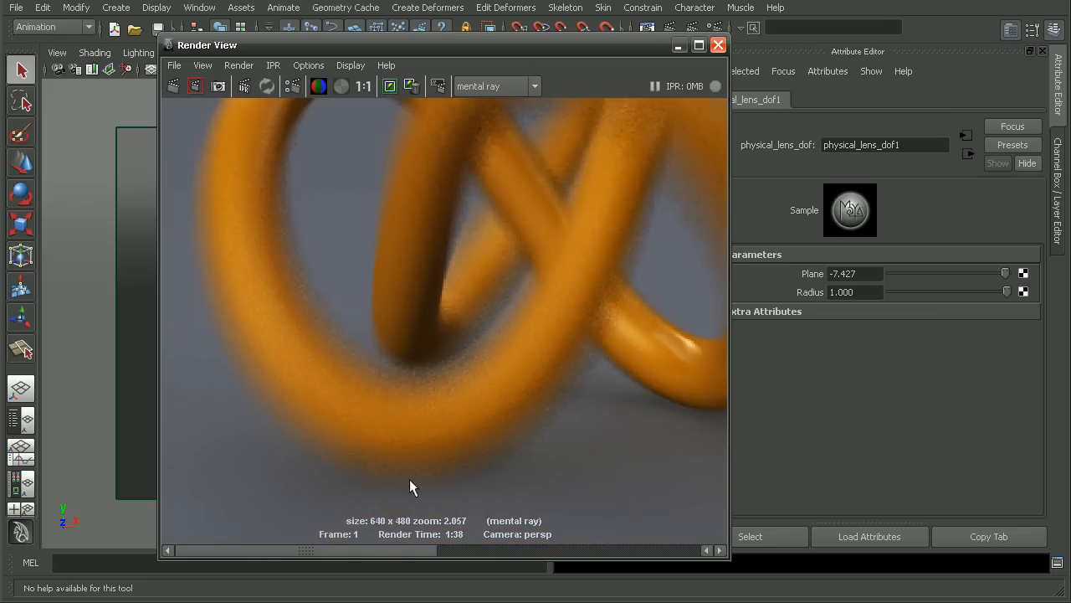
Step: Compare the depth-of-field render with the other stored render of the knot
click(546, 550)
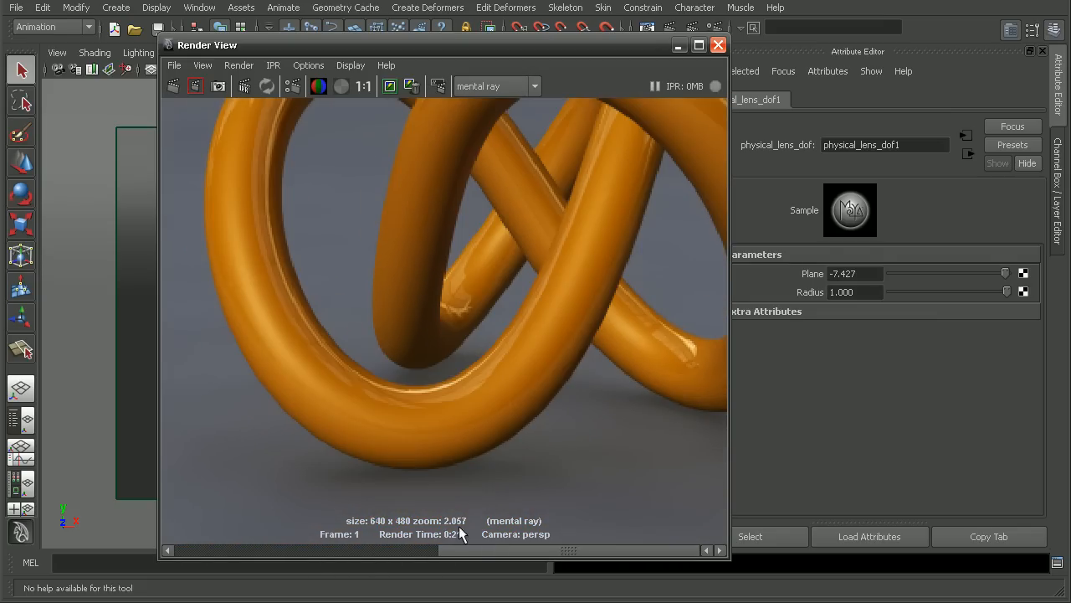
click(349, 550)
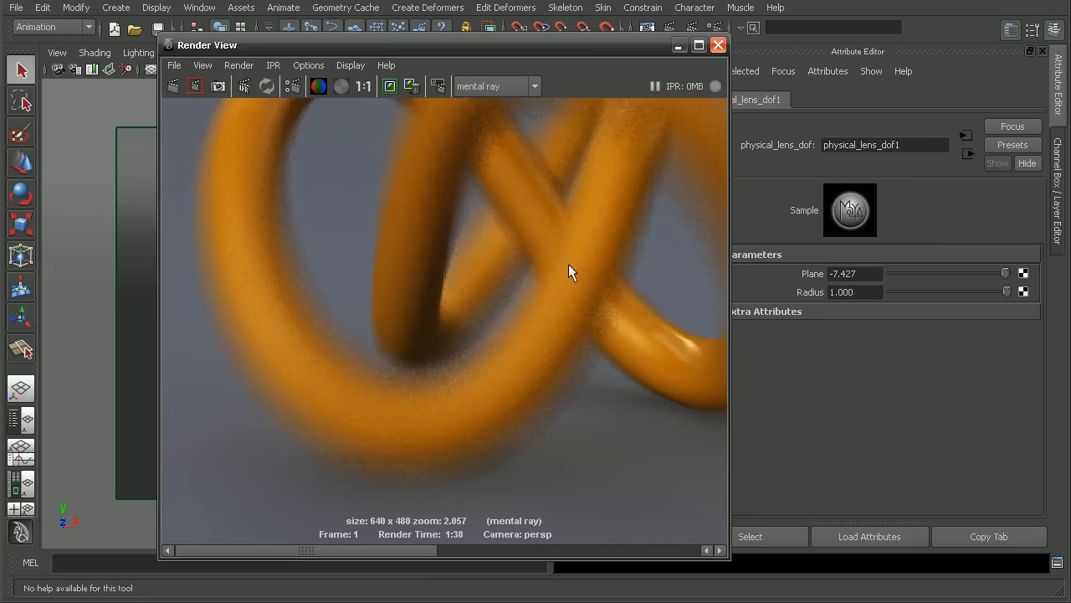
alt+middle_drag(568, 272, 502, 311)
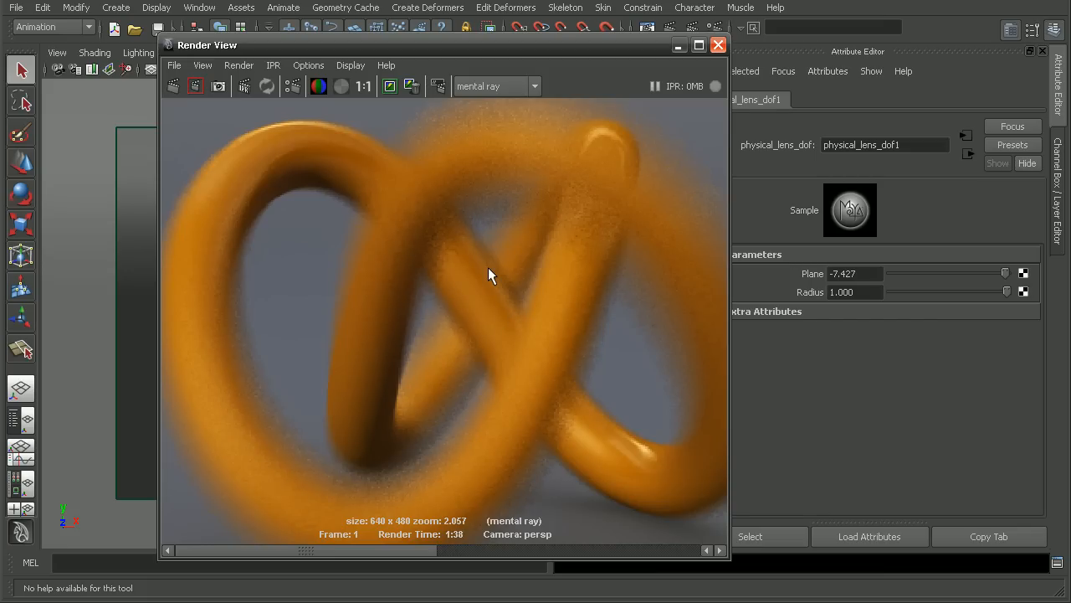
alt+middle_drag(536, 289, 475, 163)
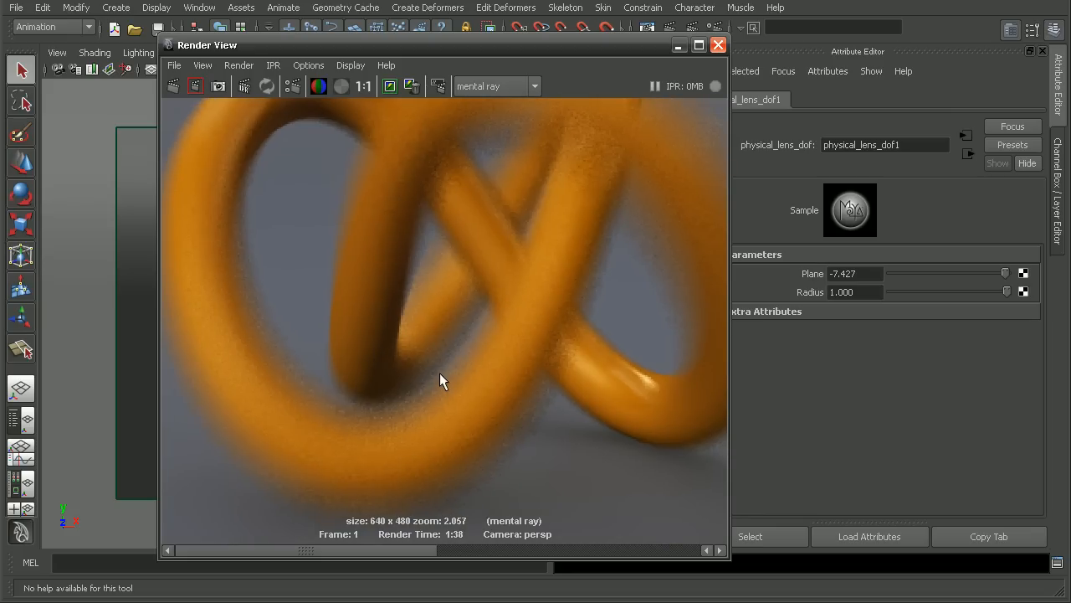
Step: Examine the grain along the blurred edges of the knot's front loop and close the Render View
mouse_move(431, 363)
alt+middle_down()
mouse_move(543, 356)
mouse_move(614, 313)
alt+middle_up()
scroll(449, 203, up, 3)
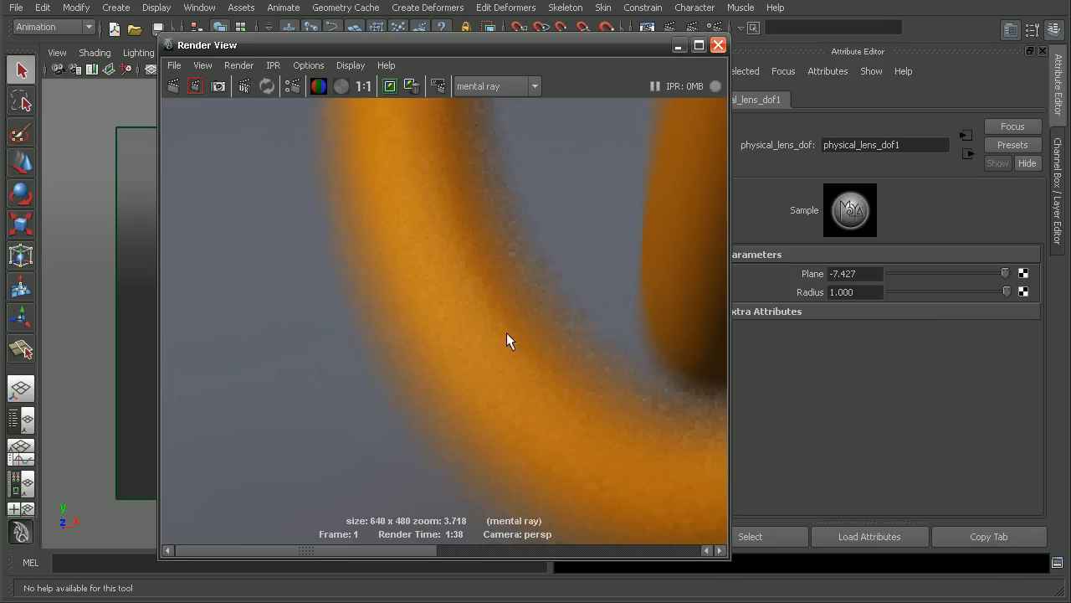
alt+middle_drag(562, 385, 474, 378)
scroll(474, 378, down, 2)
alt+middle_drag(605, 342, 548, 387)
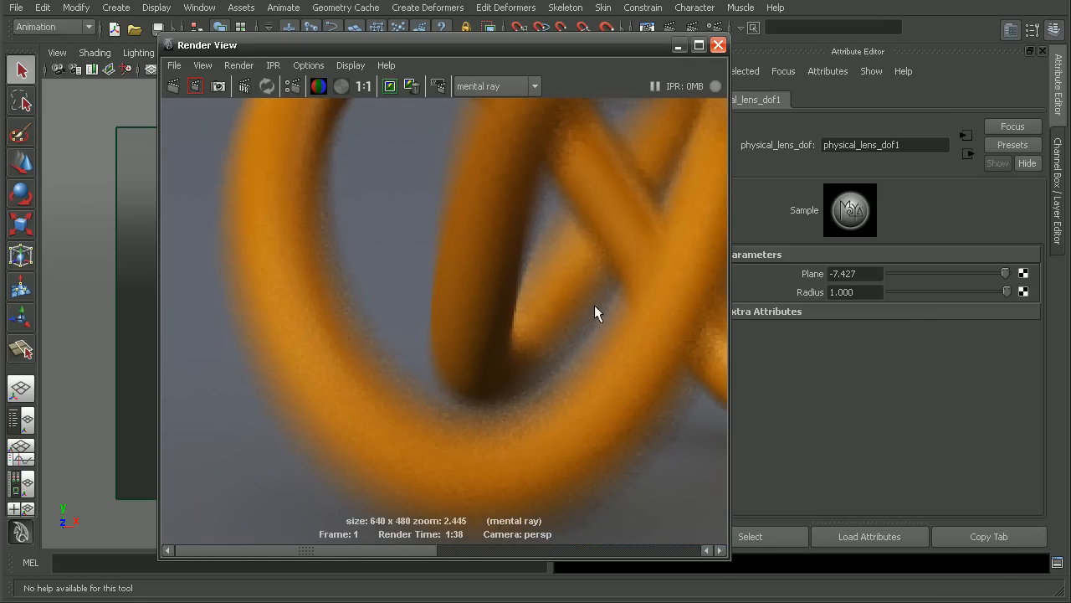
alt+middle_drag(602, 330, 546, 370)
alt+right_drag(545, 370, 389, 368)
alt+middle_drag(634, 247, 595, 268)
alt+right_drag(595, 268, 499, 269)
alt+middle_drag(569, 283, 545, 279)
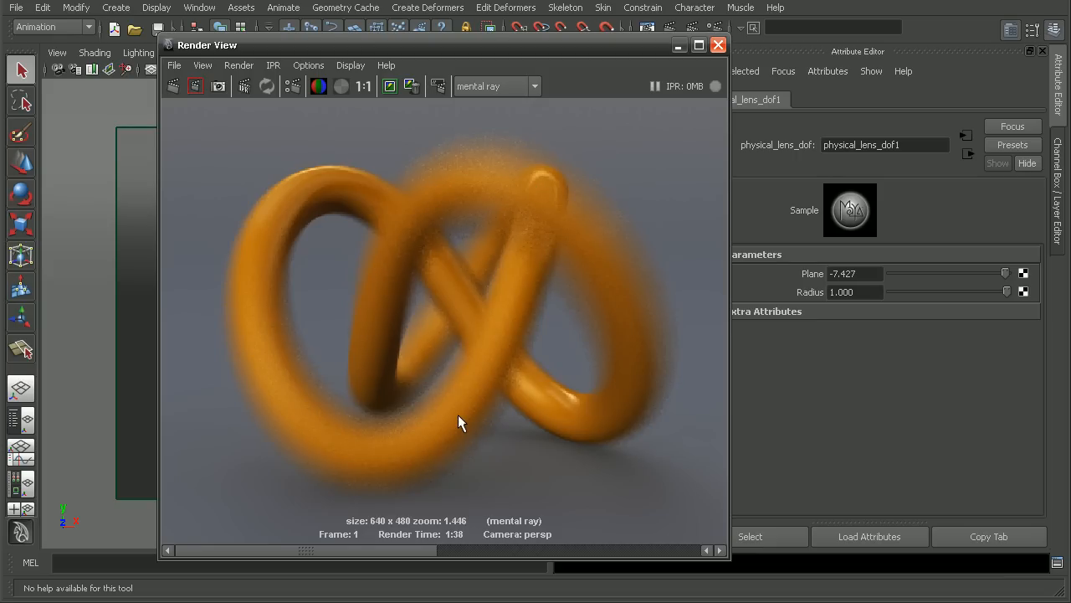
drag(604, 48, 509, 46)
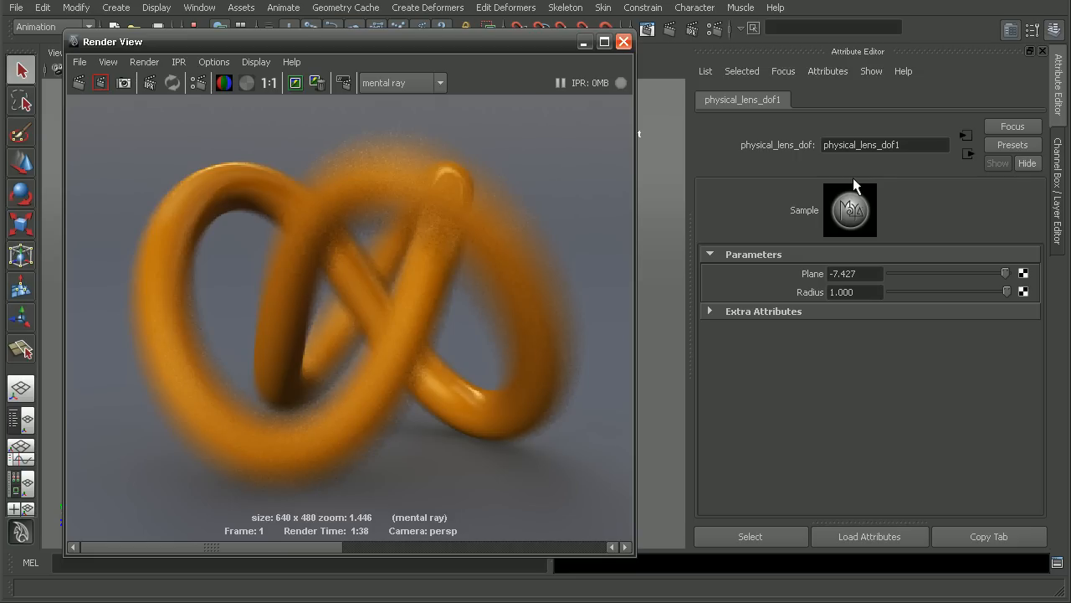
drag(605, 49, 624, 53)
click(642, 45)
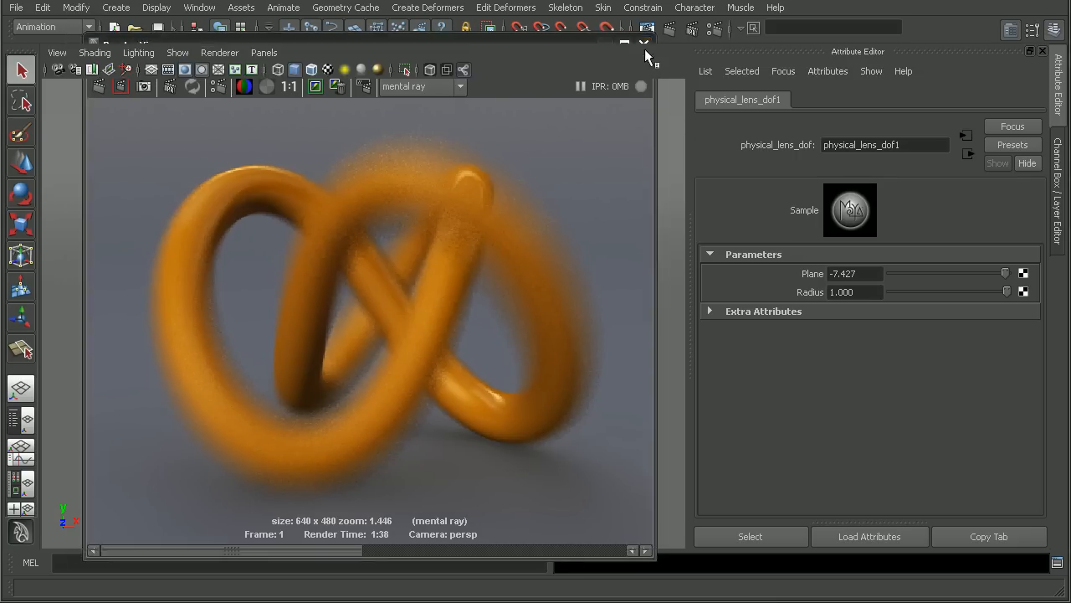
Step: Select the persp camera and delete physical_lens_dof1 from its Lens Shaders list, collapsing that section
click(1059, 191)
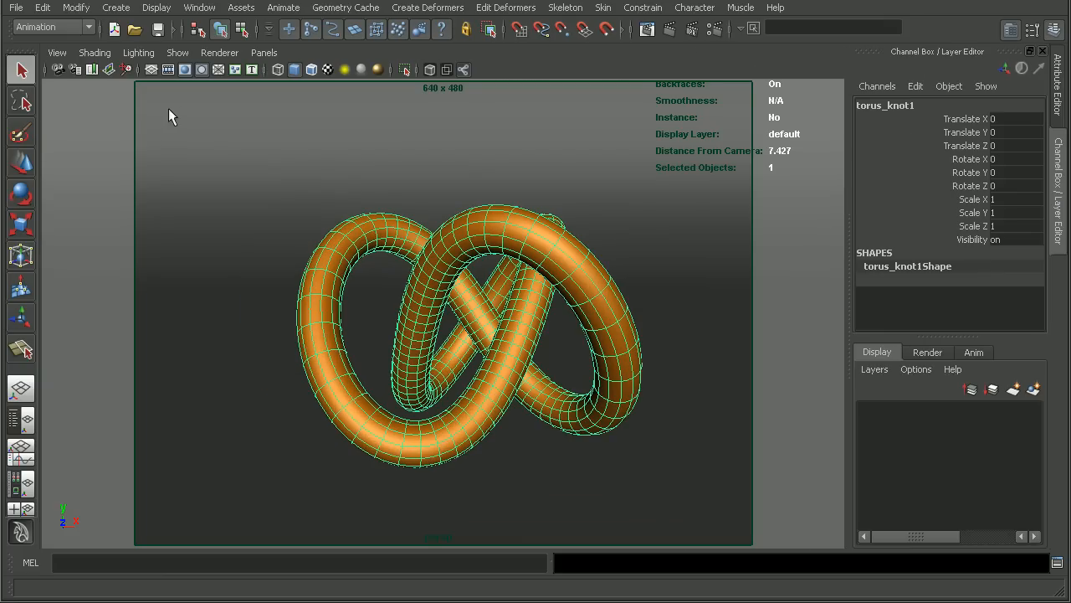
click(57, 69)
click(1058, 92)
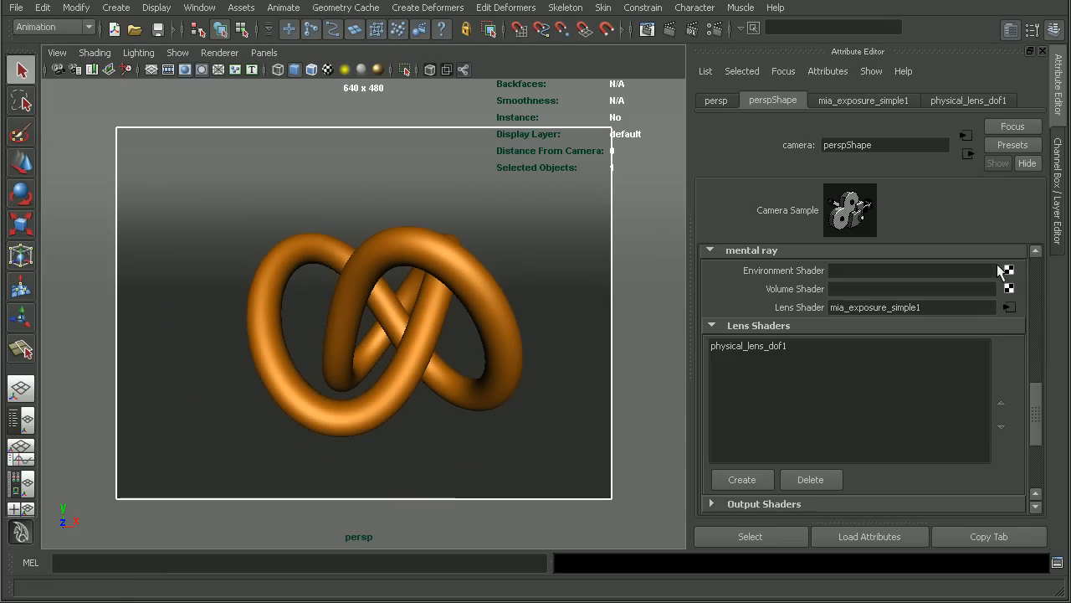
click(771, 347)
click(806, 479)
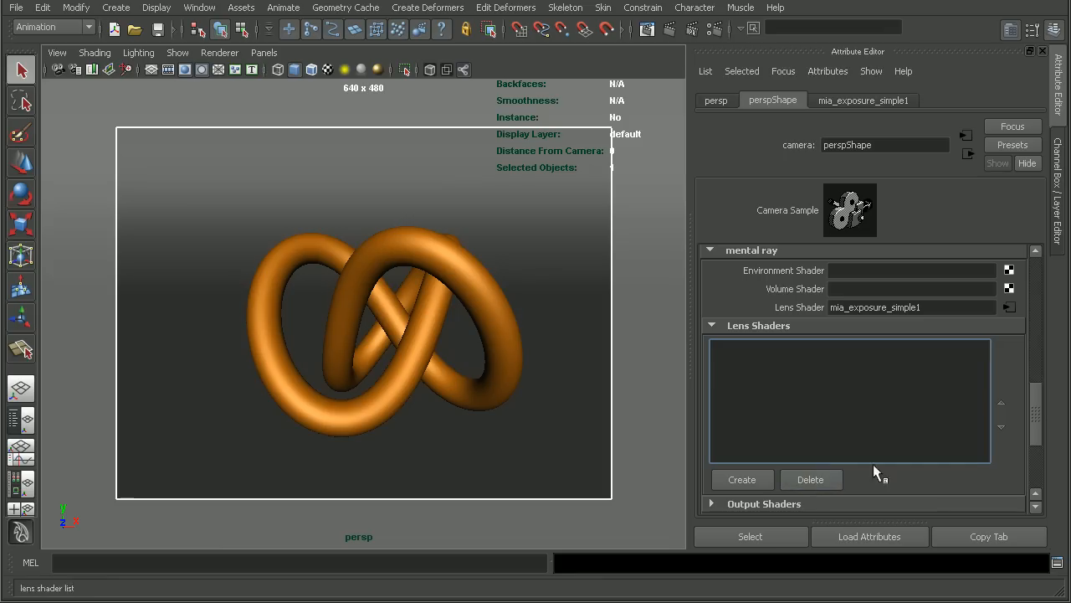
click(773, 326)
scroll(1020, 391, up, 10)
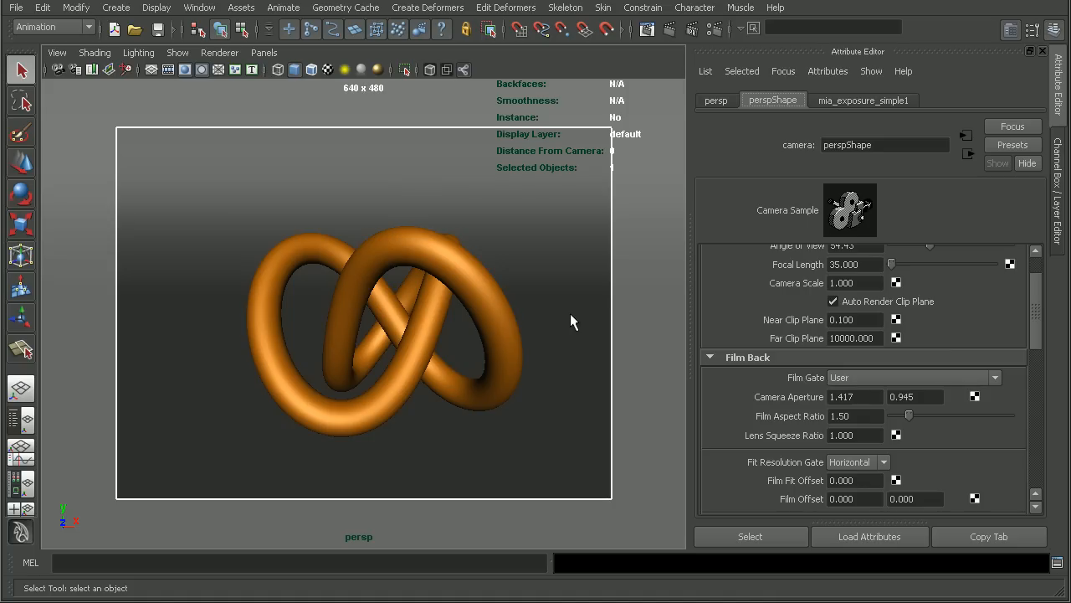
Step: Review the mental ray render passes options in the Render Settings and close the window
click(713, 30)
drag(258, 70, 551, 76)
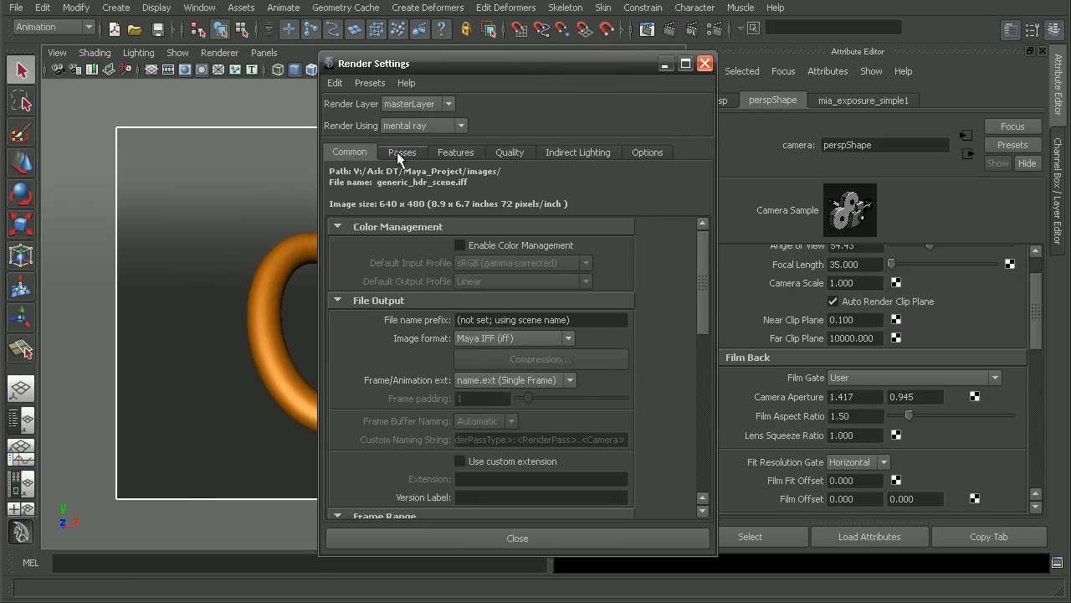
click(401, 151)
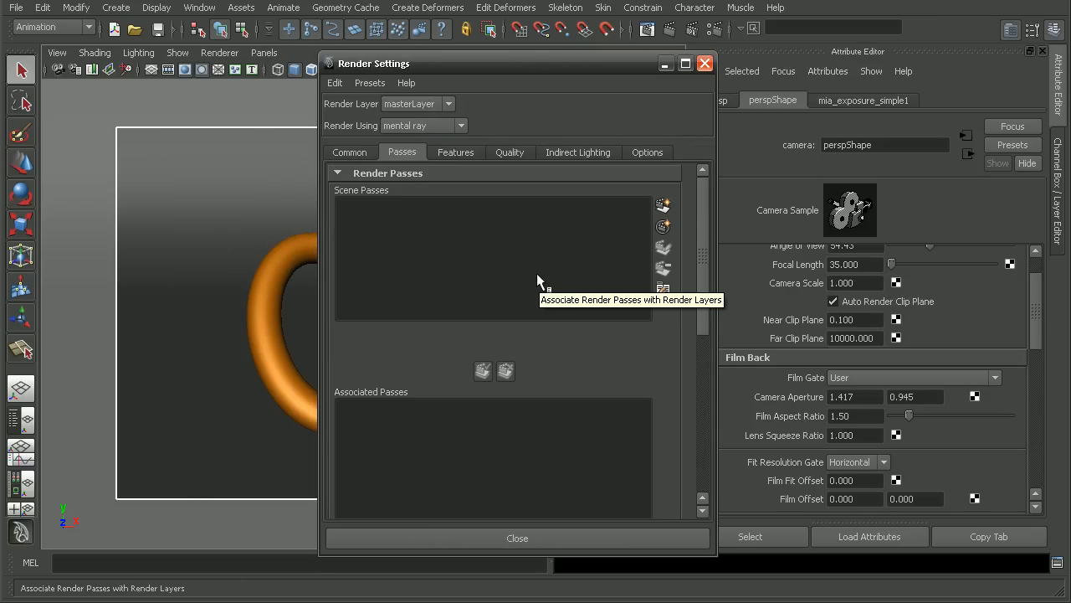
click(525, 538)
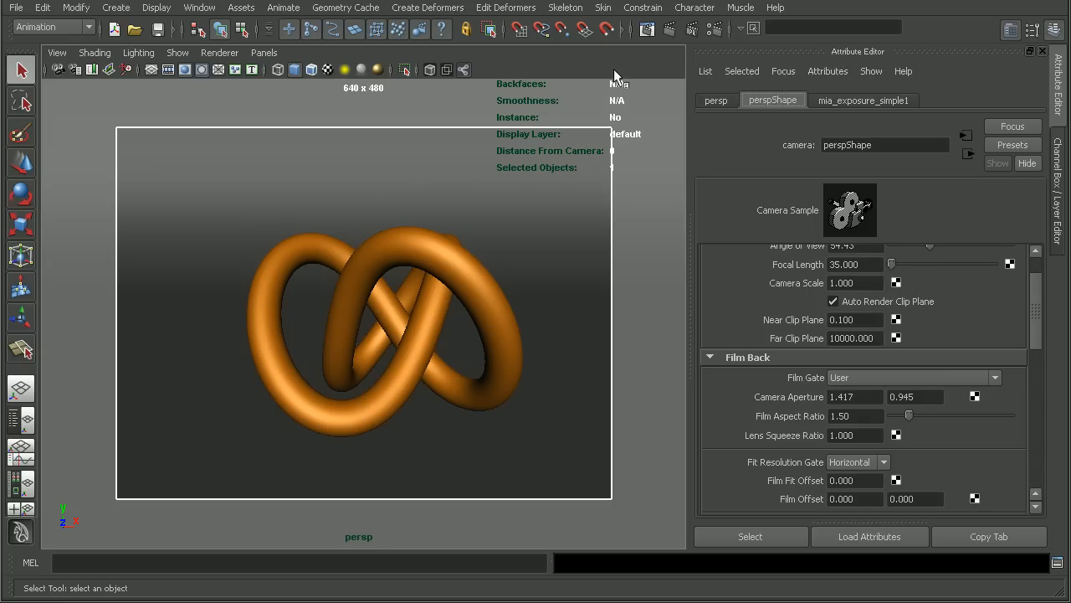
Step: Copy the masterLayer render layer and rename the copy luminanceDepthLayer
click(1056, 234)
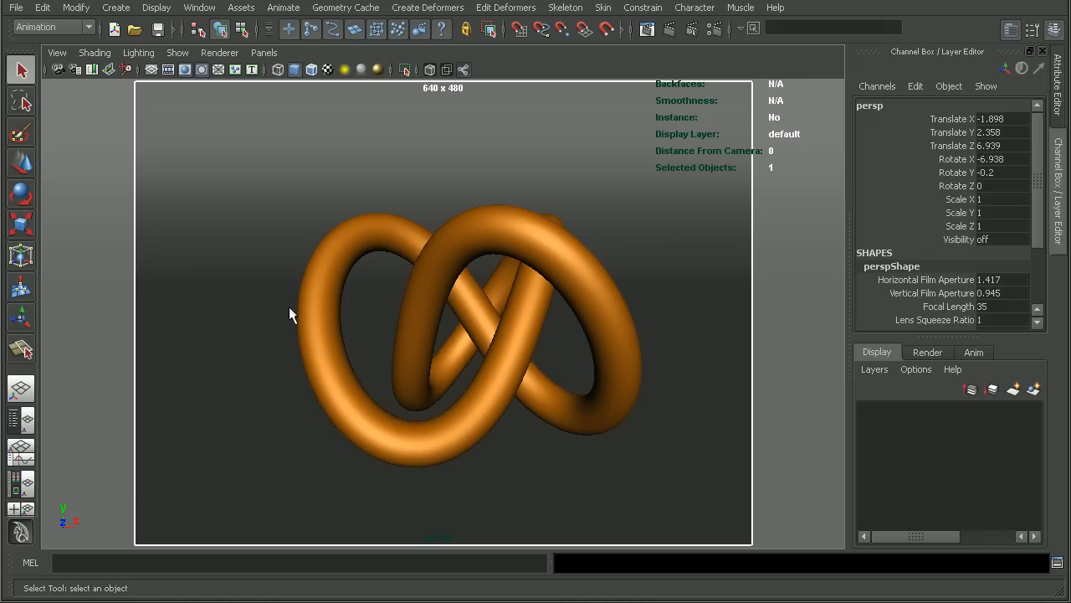
click(929, 352)
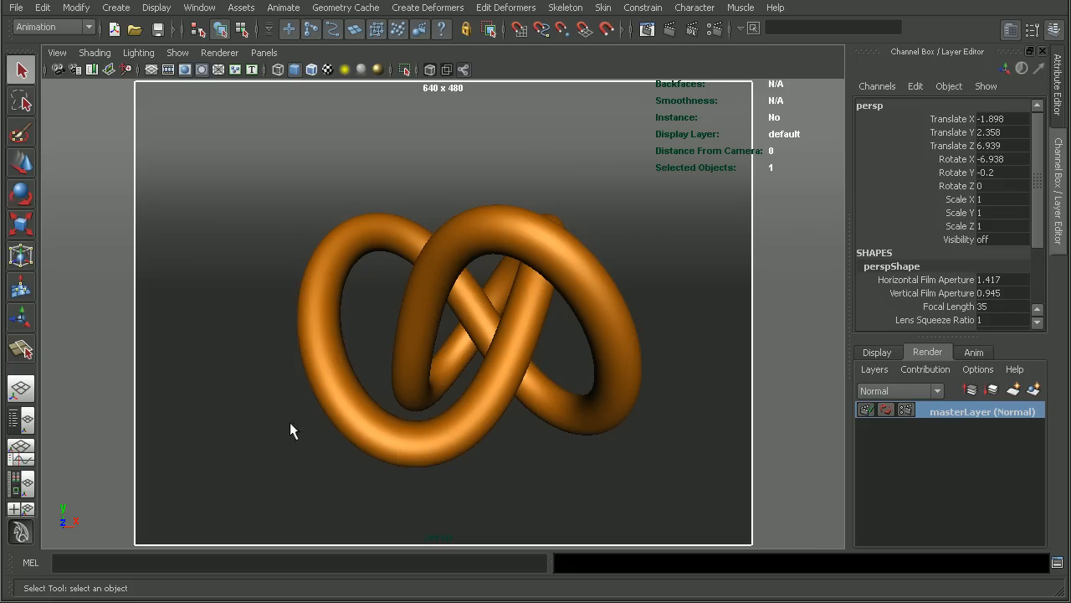
right_click(949, 411)
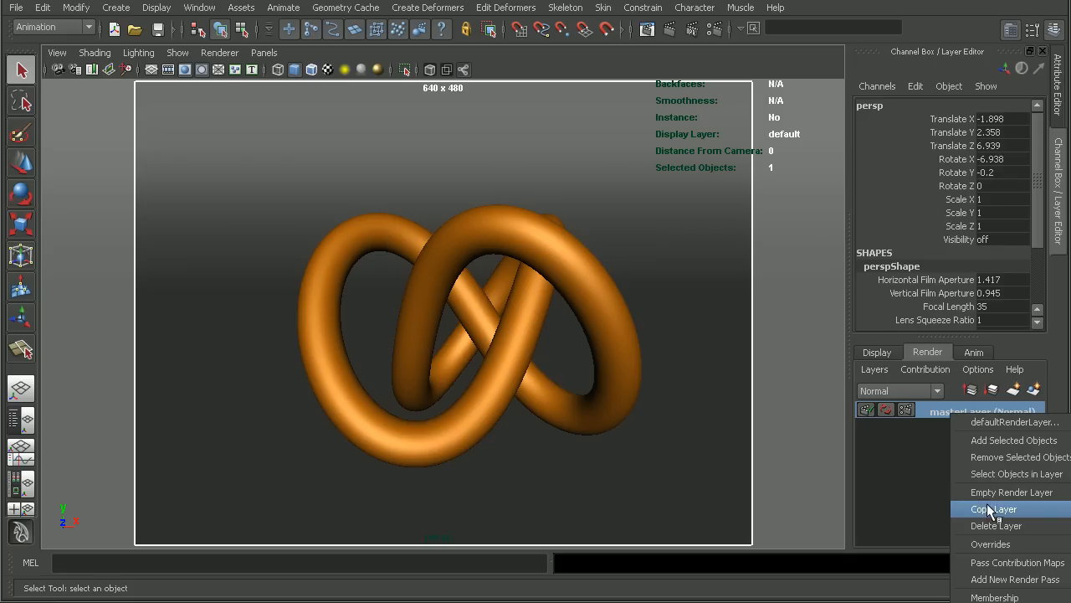
click(1003, 510)
double_click(944, 409)
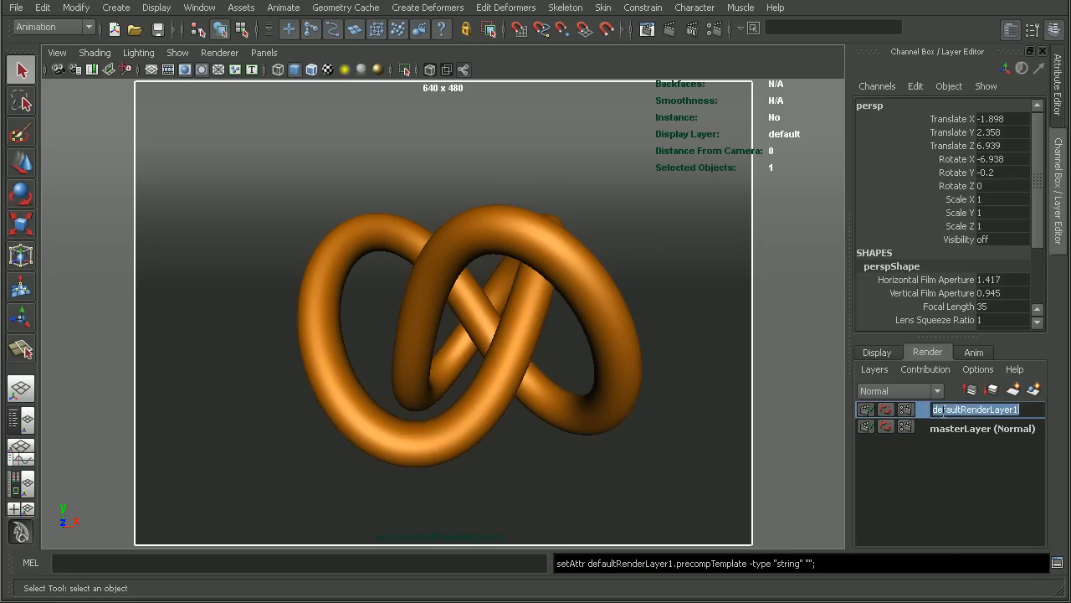
text(luminan)
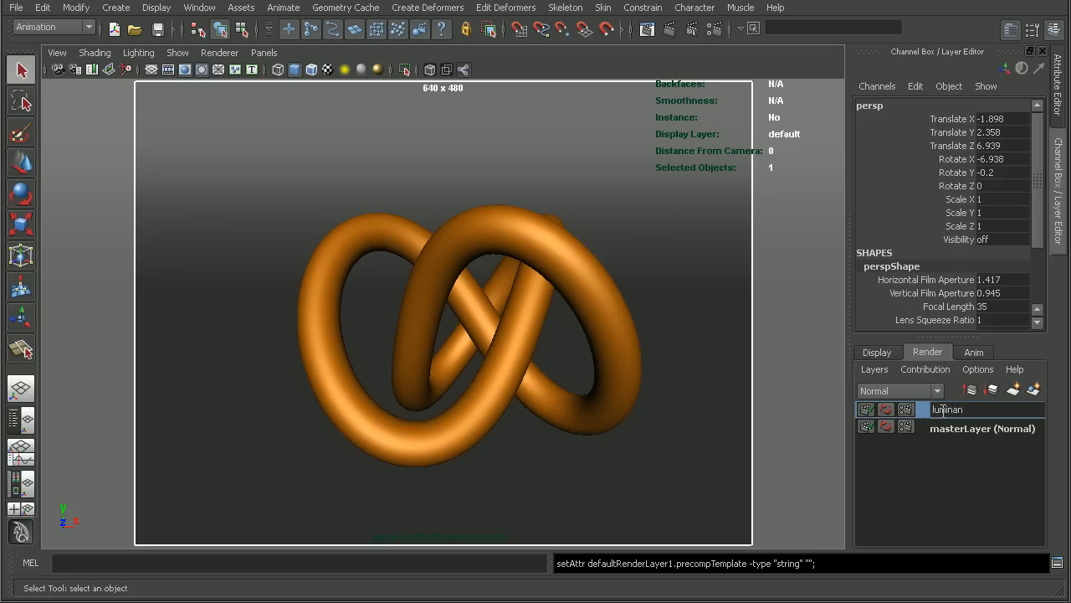
text(ceDepthLayer)
key(Return)
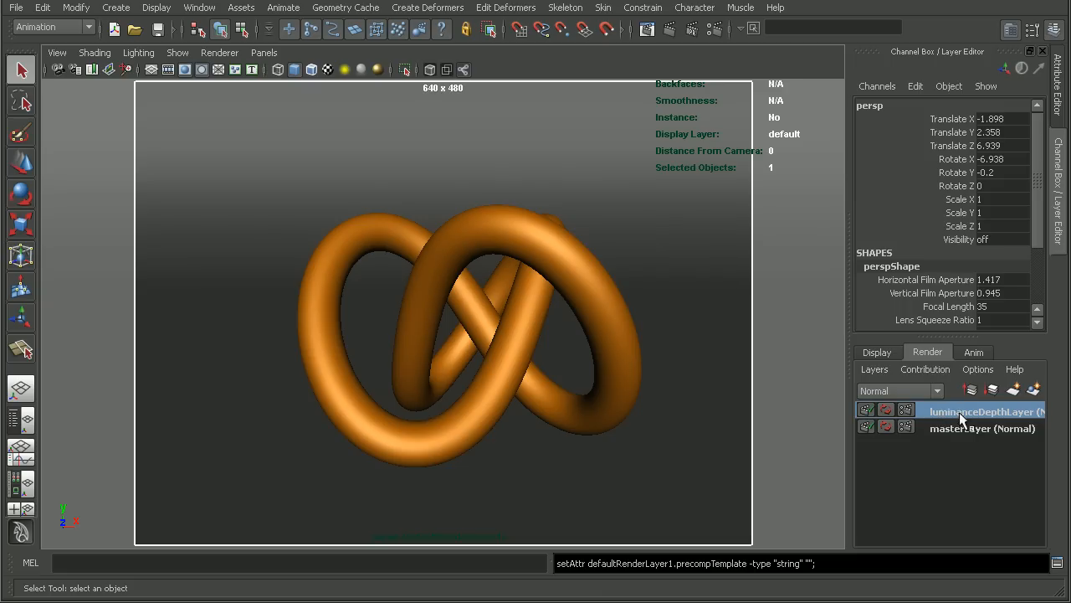
Step: Apply the Luminance Depth preset to the luminanceDepthLayer attributes and return to the layer list
click(874, 369)
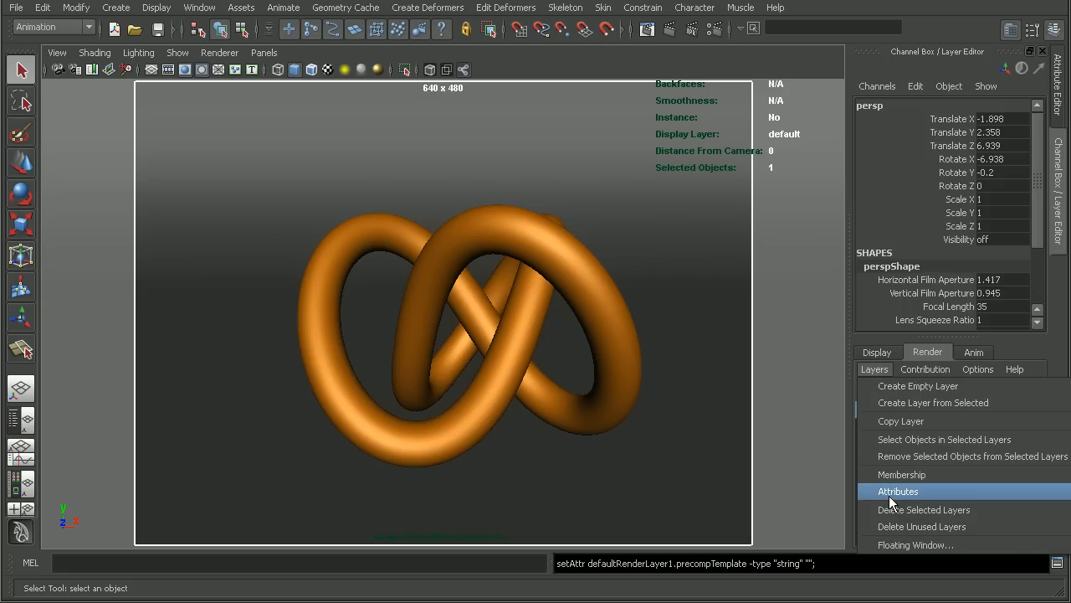
click(937, 494)
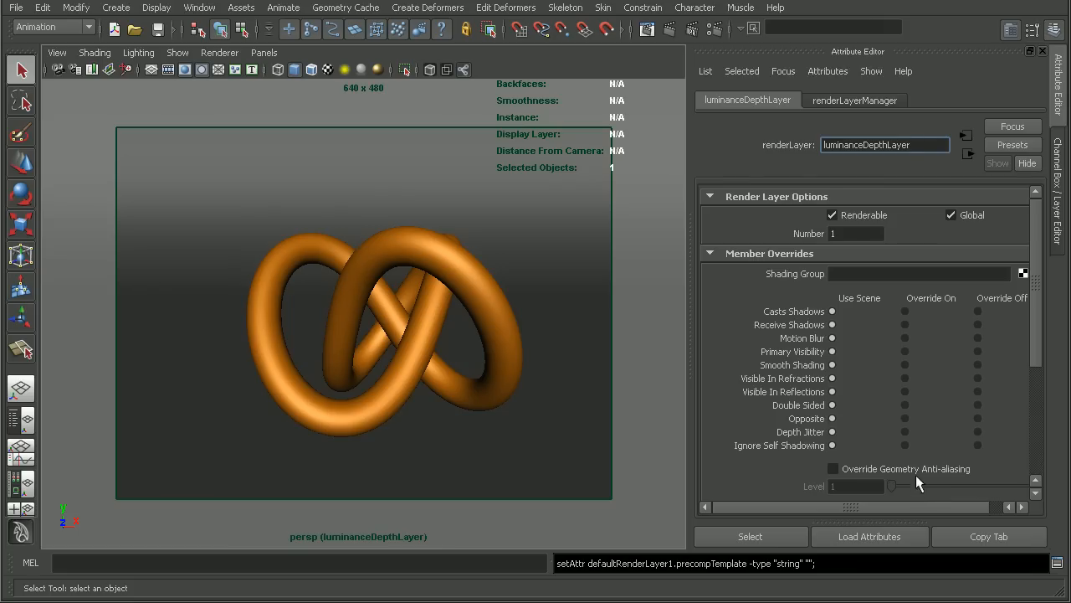
click(1003, 148)
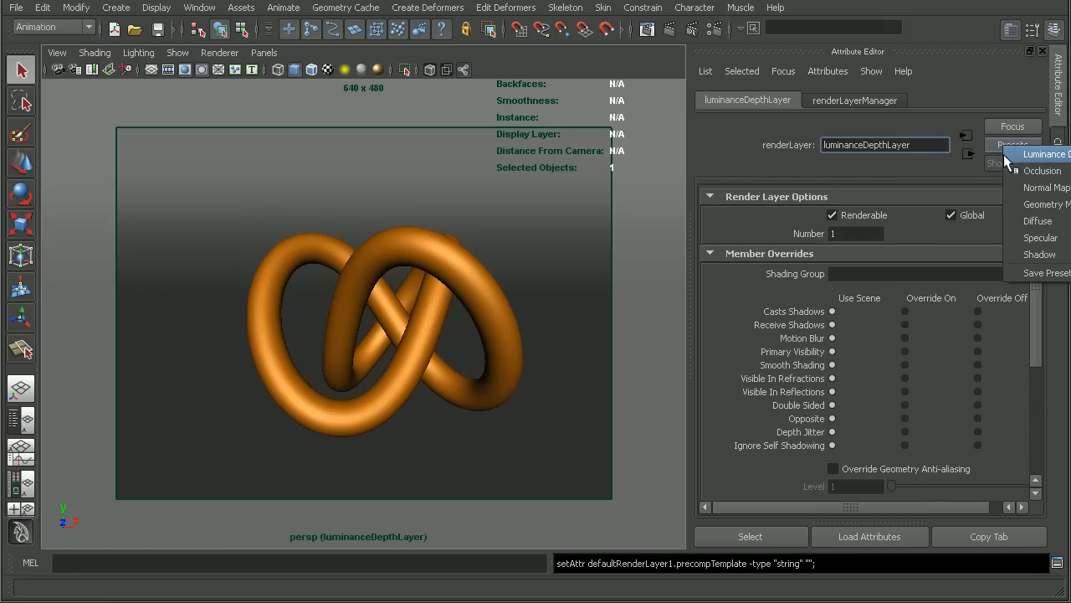
click(1031, 156)
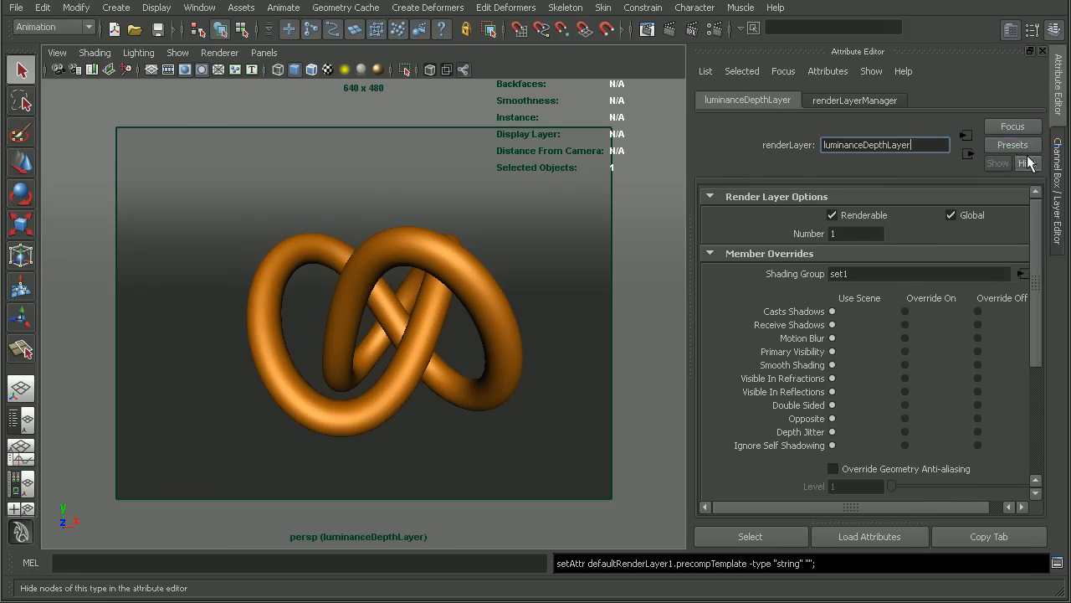
click(1059, 180)
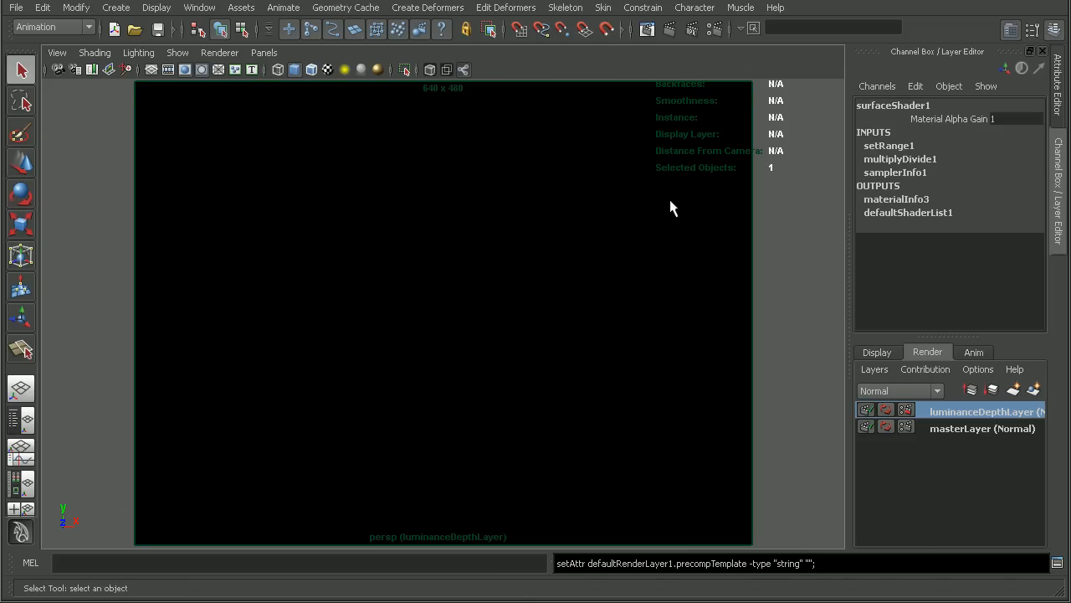
Step: Show the Hypershade beside the persp view and graph the surface shader's input and output connections in an enlarged work area
click(21, 485)
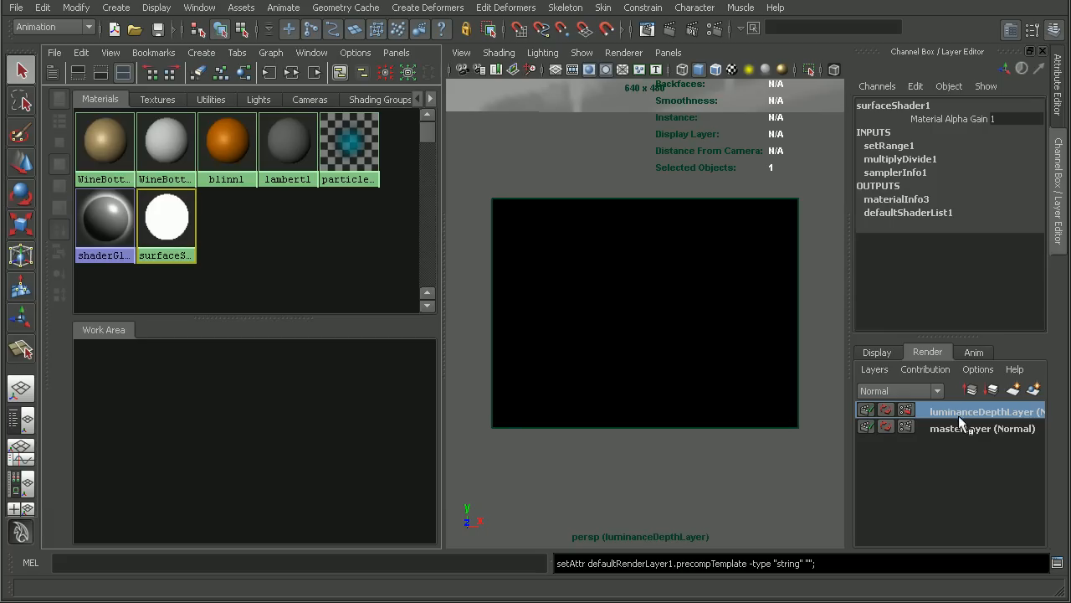
click(886, 426)
click(291, 73)
drag(268, 315, 263, 171)
alt+middle_drag(293, 360, 294, 402)
alt+right_drag(294, 402, 272, 399)
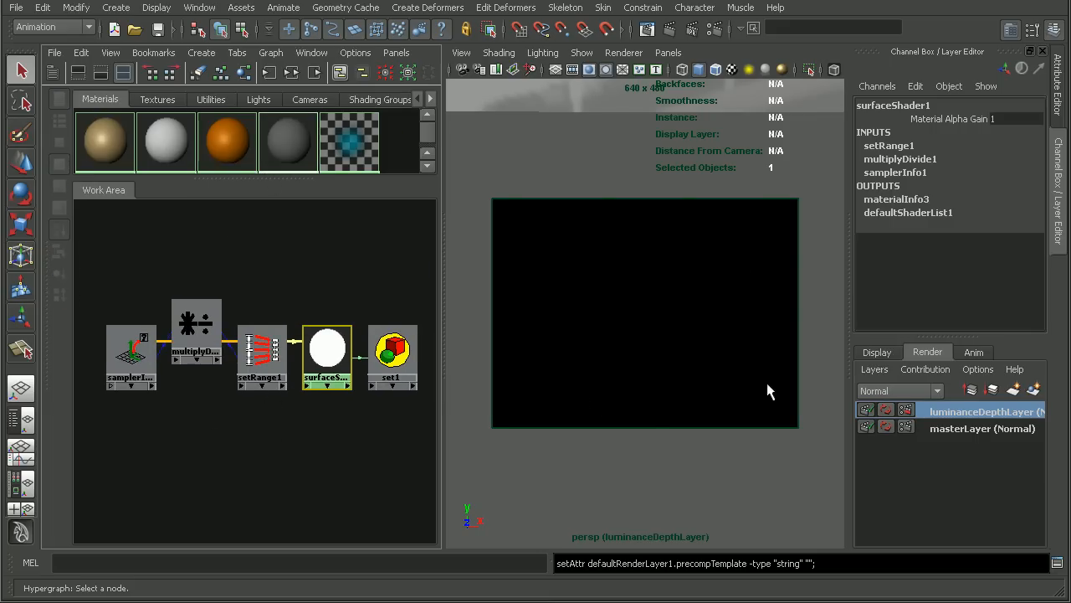
Step: Test-render luminanceDepthLayer from the persp camera and close the Render View
click(672, 30)
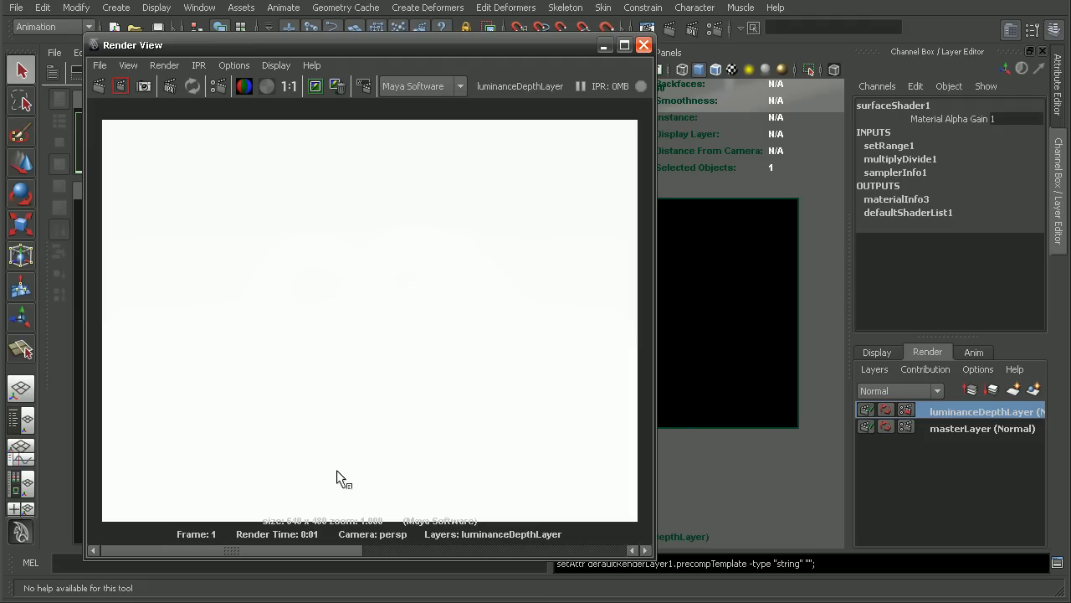
click(644, 45)
Step: Open the setRange1 node's attributes and break the connections on its Old Min and Old Max X values
click(266, 351)
double_click(272, 357)
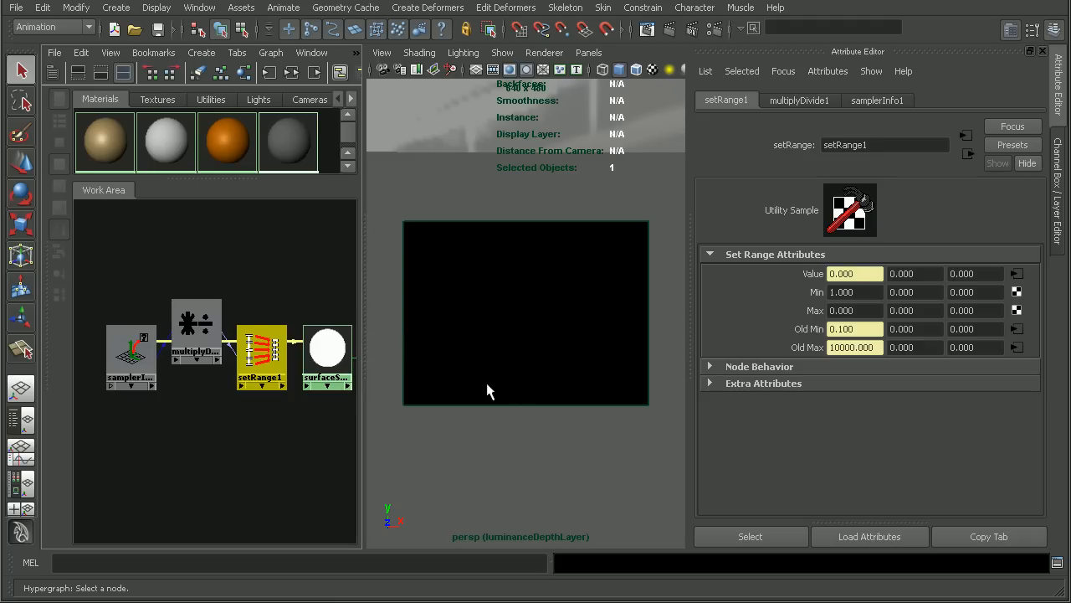
right_click(858, 329)
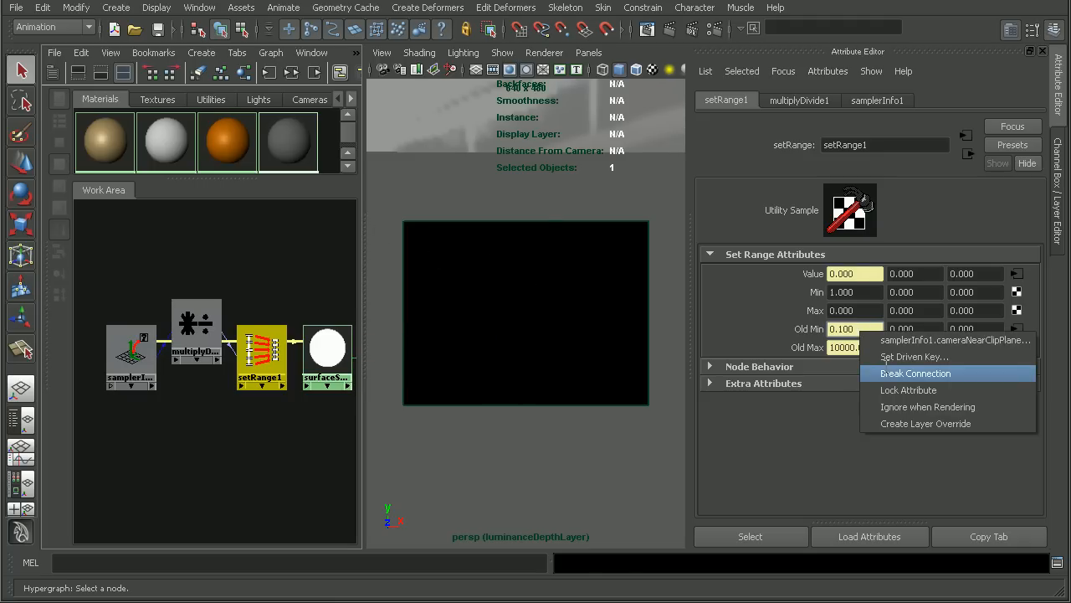
click(870, 368)
right_click(862, 347)
click(881, 388)
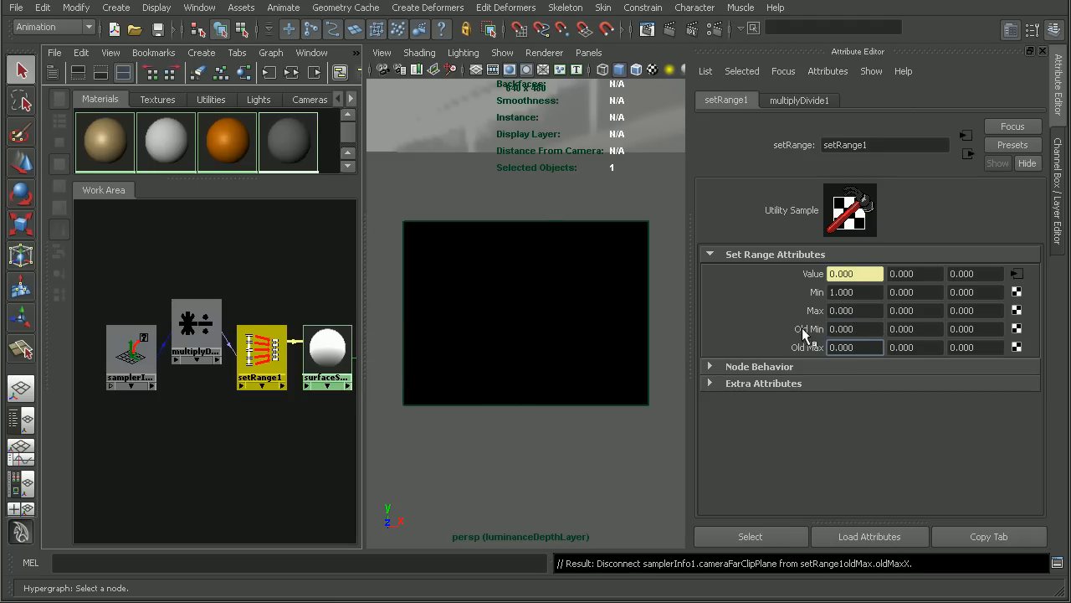
Step: Set setRange1's first Old Min value to 0.1 and its first Old Max value to 75
drag(861, 331, 838, 330)
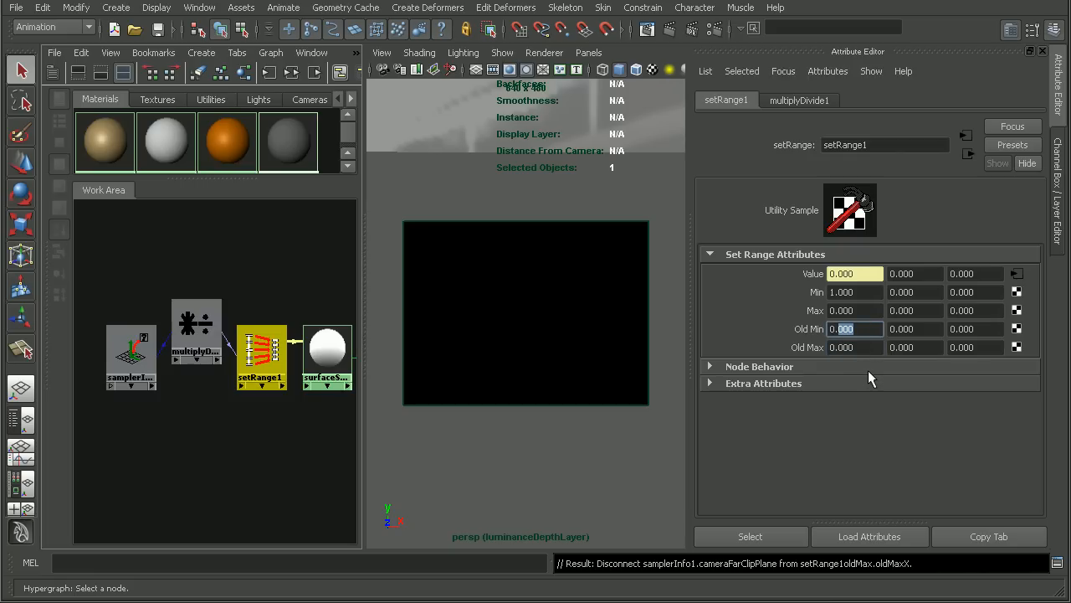
text(1)
key(Tab)
key(Tab)
key(Tab)
text(75)
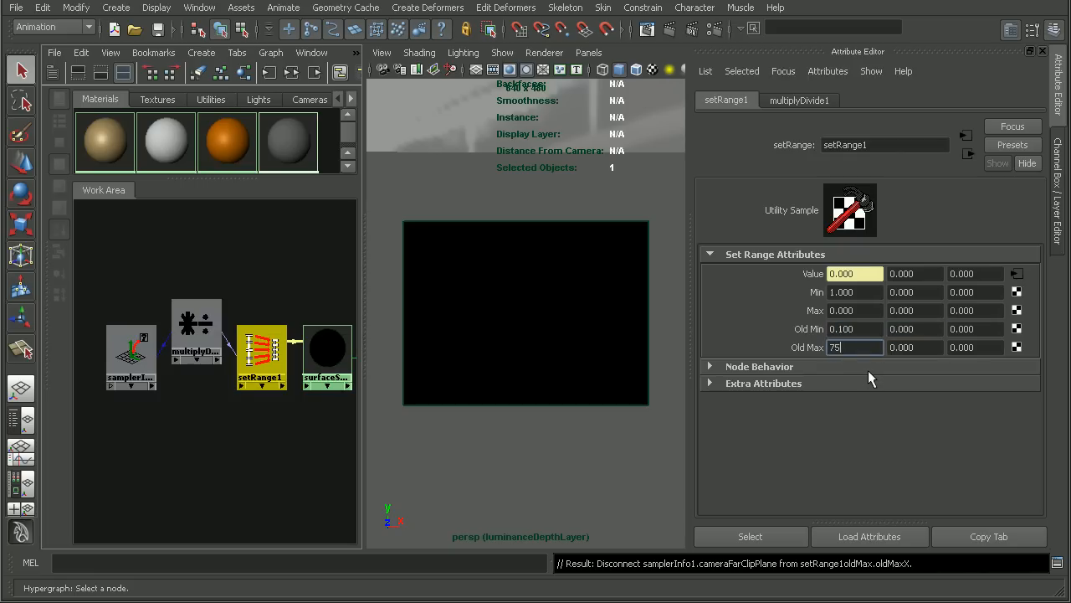
key(Tab)
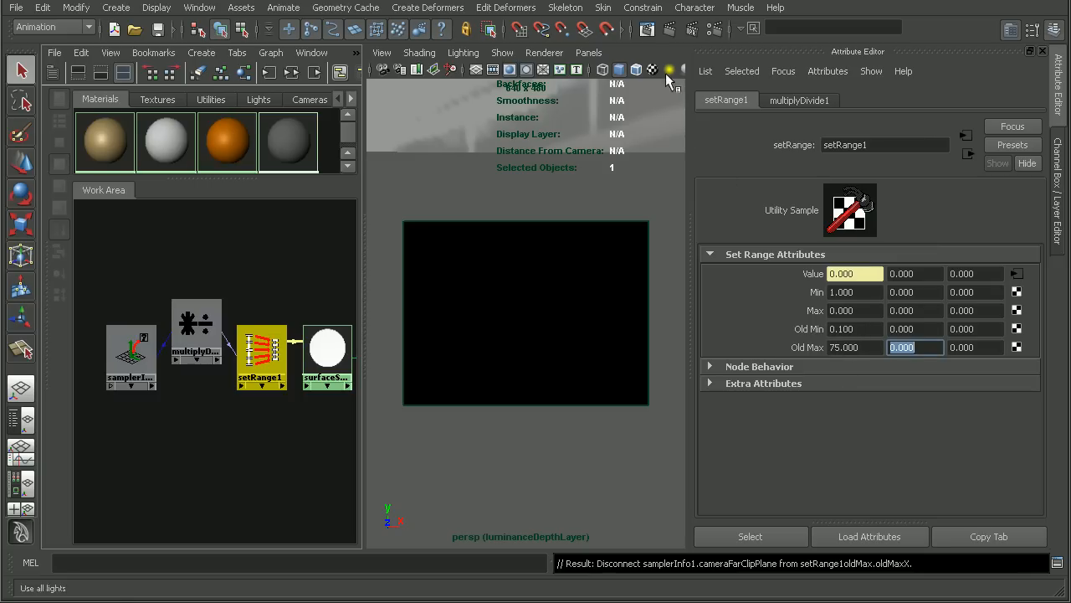
Step: Render the luminance depth layer again and examine the anti-aliasing along the knot's upper edges
click(670, 31)
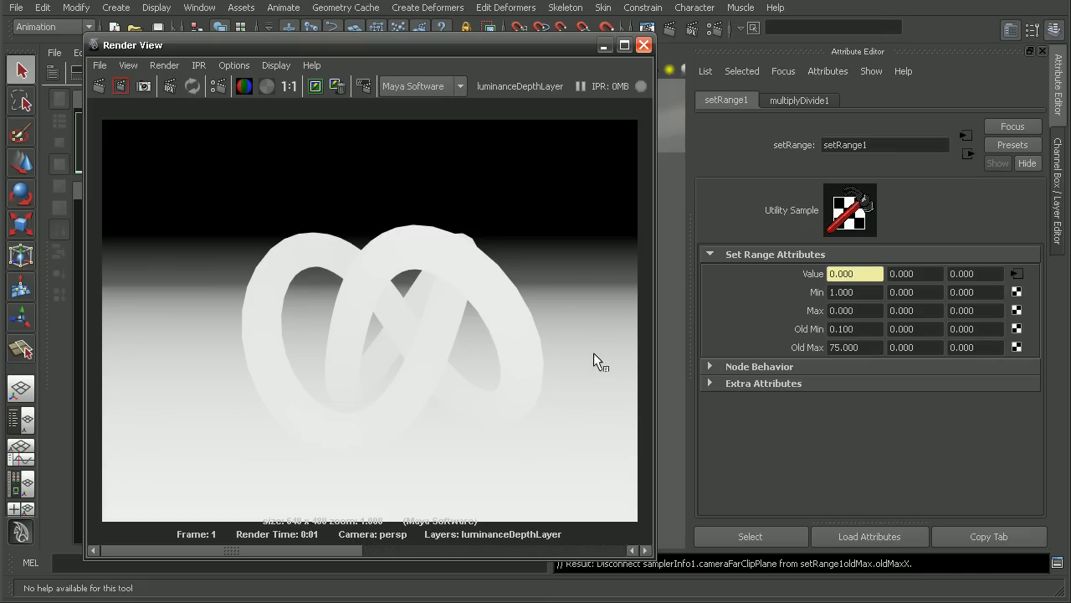
alt+middle_drag(318, 289, 359, 331)
alt+right_drag(358, 331, 586, 241)
alt+middle_drag(585, 240, 397, 310)
scroll(397, 309, up, 3)
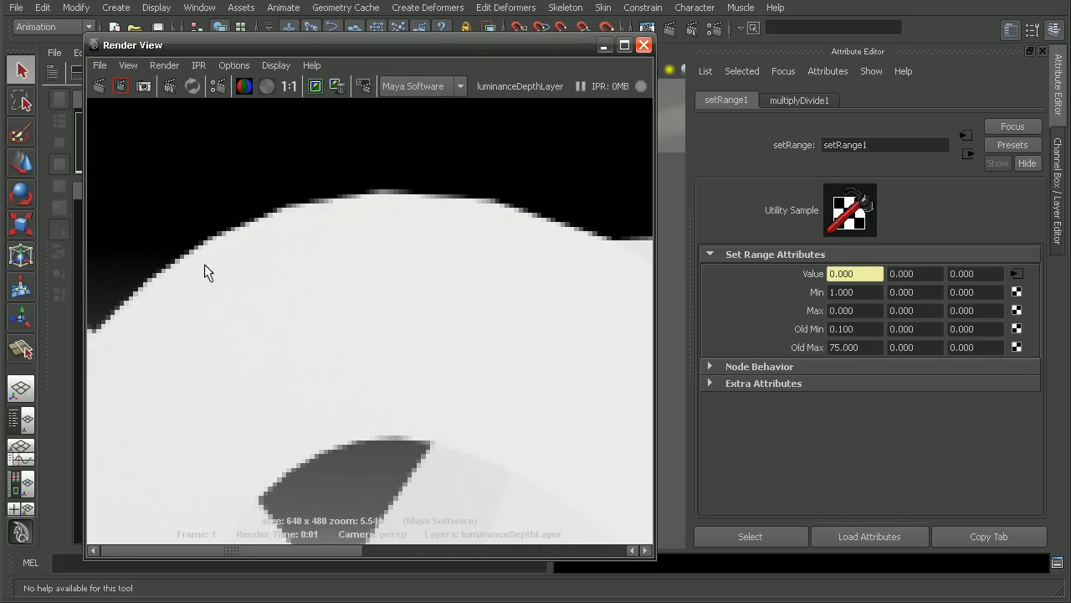
scroll(545, 251, down, 3)
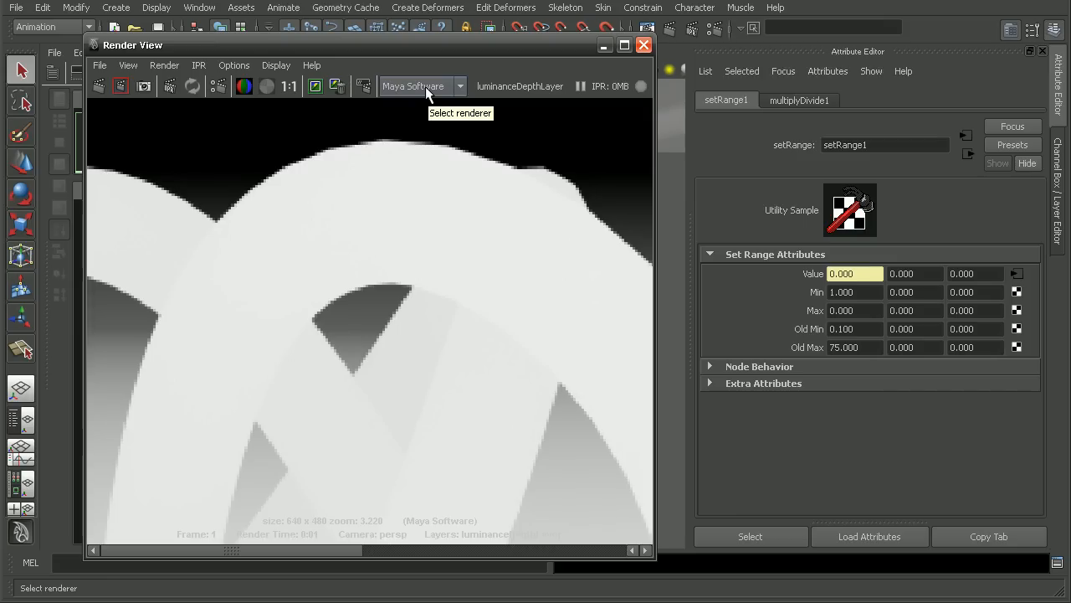
alt+right_drag(431, 180, 284, 183)
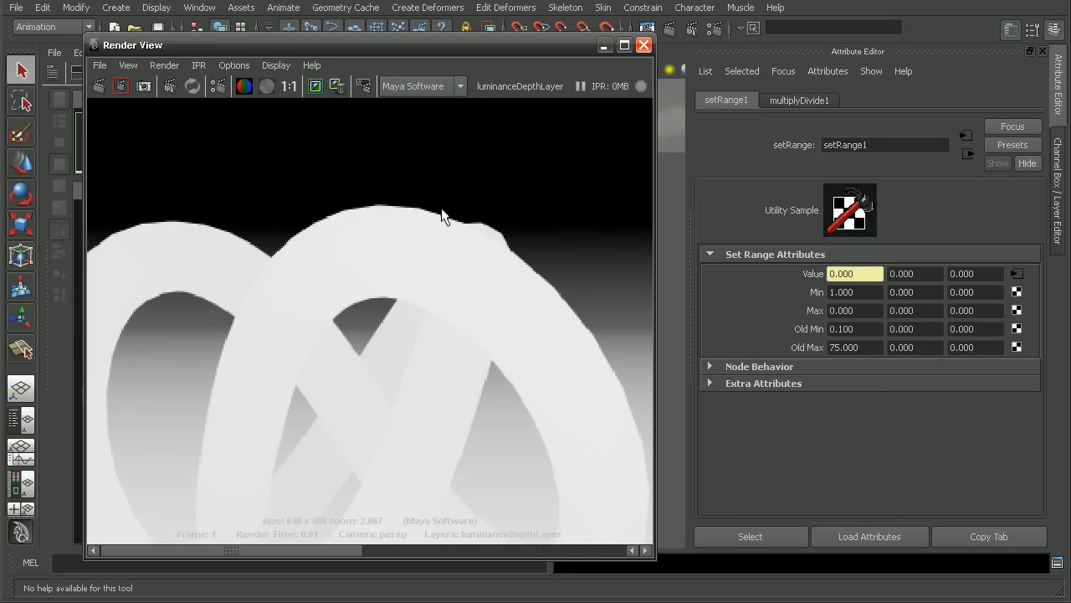
Step: Switch the renderer to mental ray, keep the current image and render the depth layer again
click(431, 87)
click(426, 137)
click(319, 87)
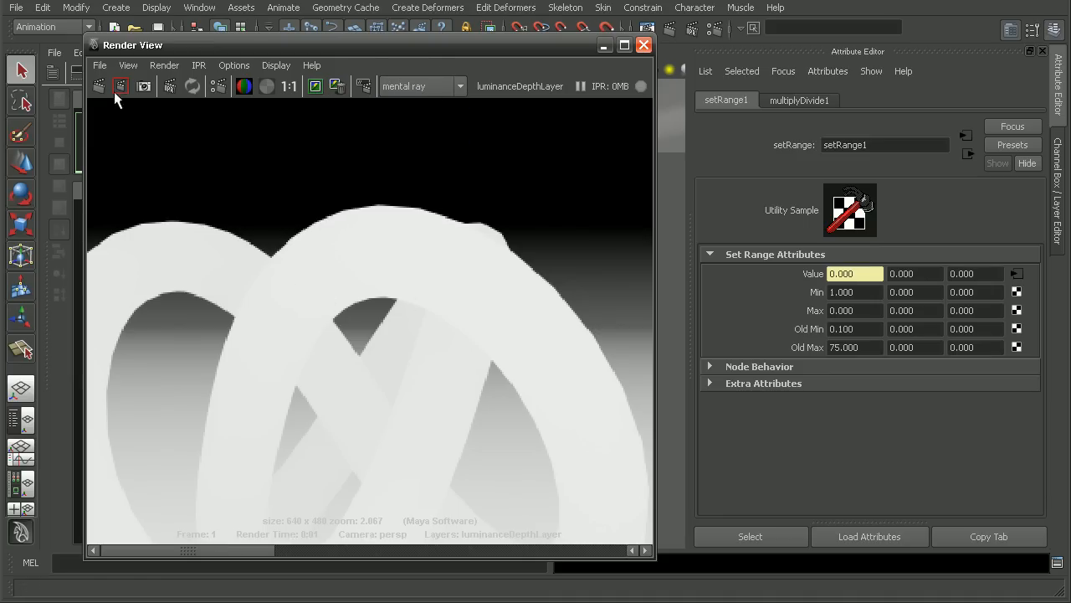
click(103, 88)
Step: Compare the knot's edges in the mental ray depth render with the stored image, and close the Render View
alt+right_drag(270, 213, 476, 299)
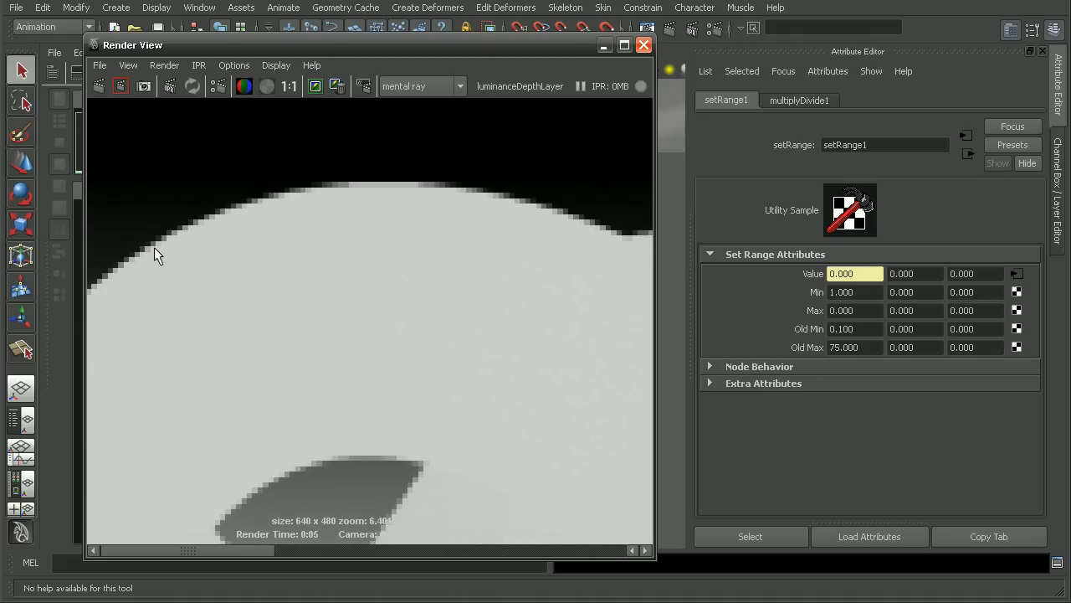
drag(225, 549, 251, 551)
alt+right_drag(502, 368, 435, 356)
alt+middle_drag(450, 356, 419, 314)
alt+right_drag(419, 314, 223, 330)
alt+middle_drag(306, 301, 418, 214)
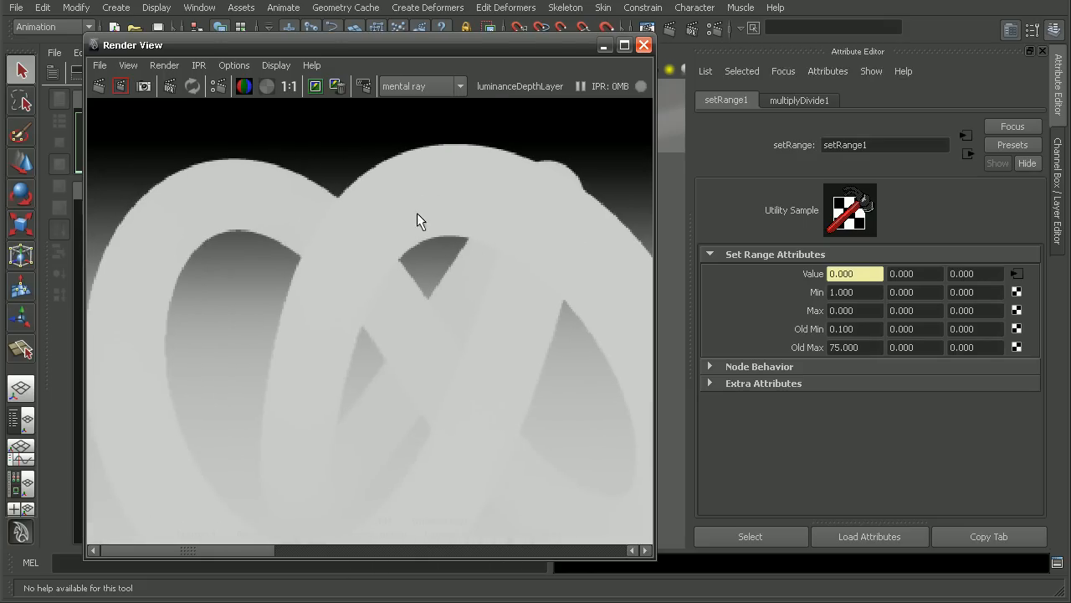
mouse_move(240, 546)
mouse_down()
mouse_move(366, 546)
mouse_move(243, 547)
mouse_up()
click(644, 46)
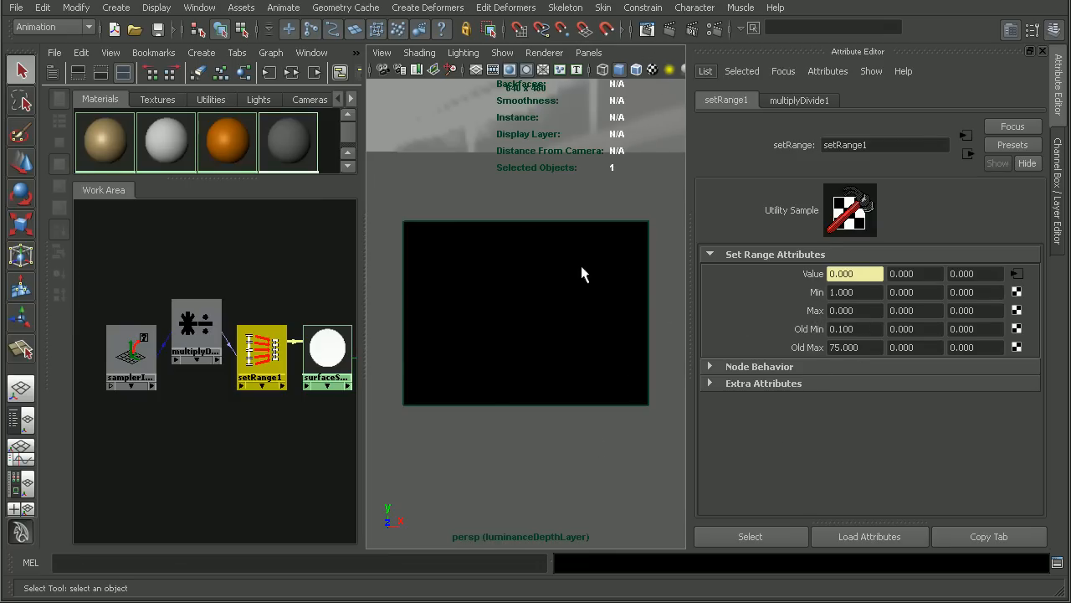
Step: In the Render Settings, set the file name prefix to <RenderLayer> and the image format to Targa (tga)
click(710, 31)
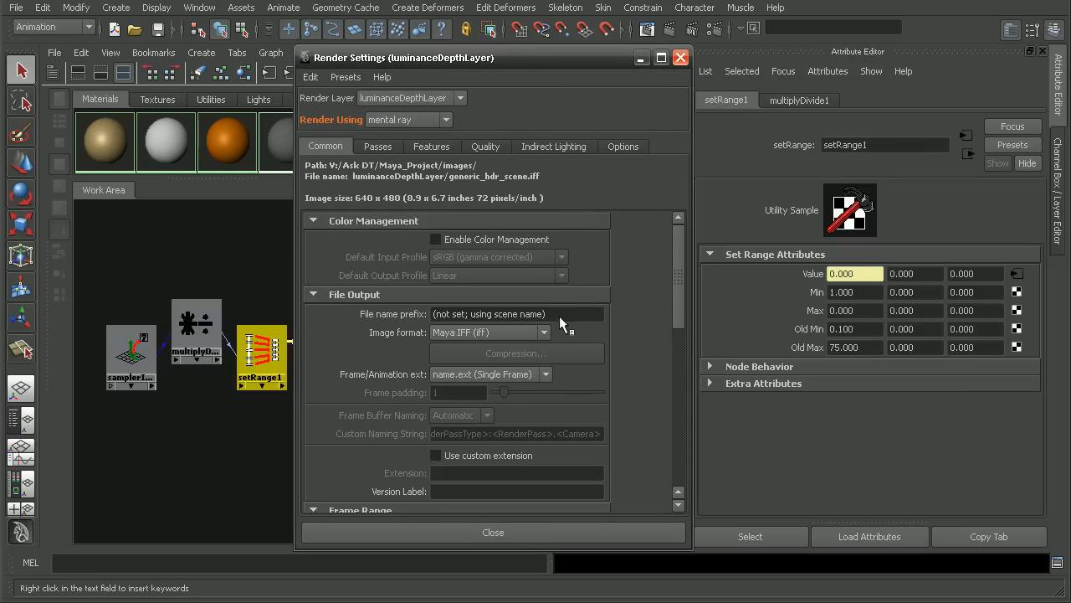
drag(564, 312, 394, 317)
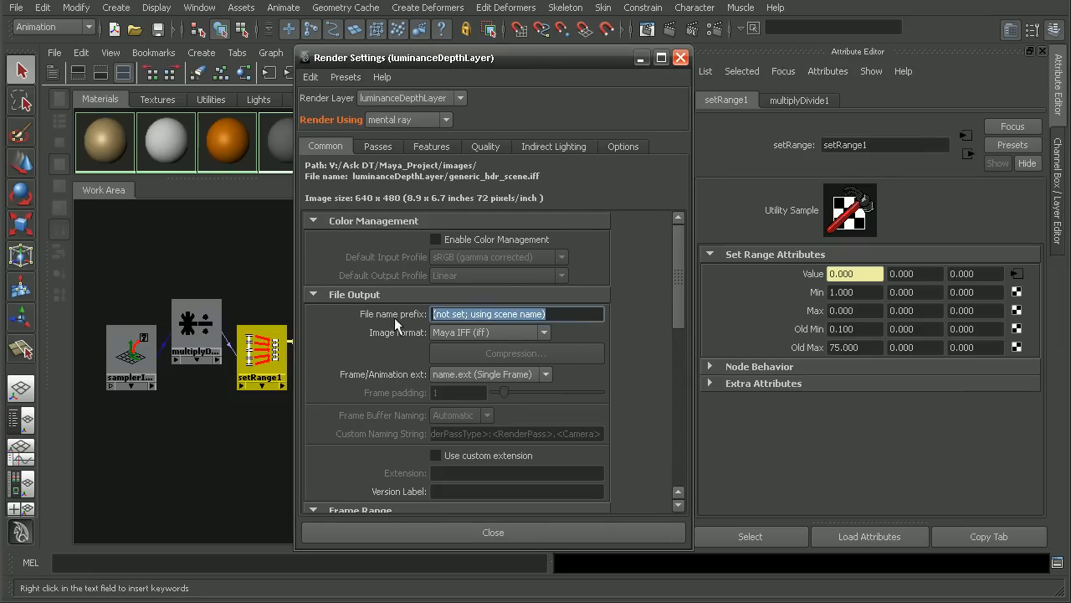
right_click(512, 314)
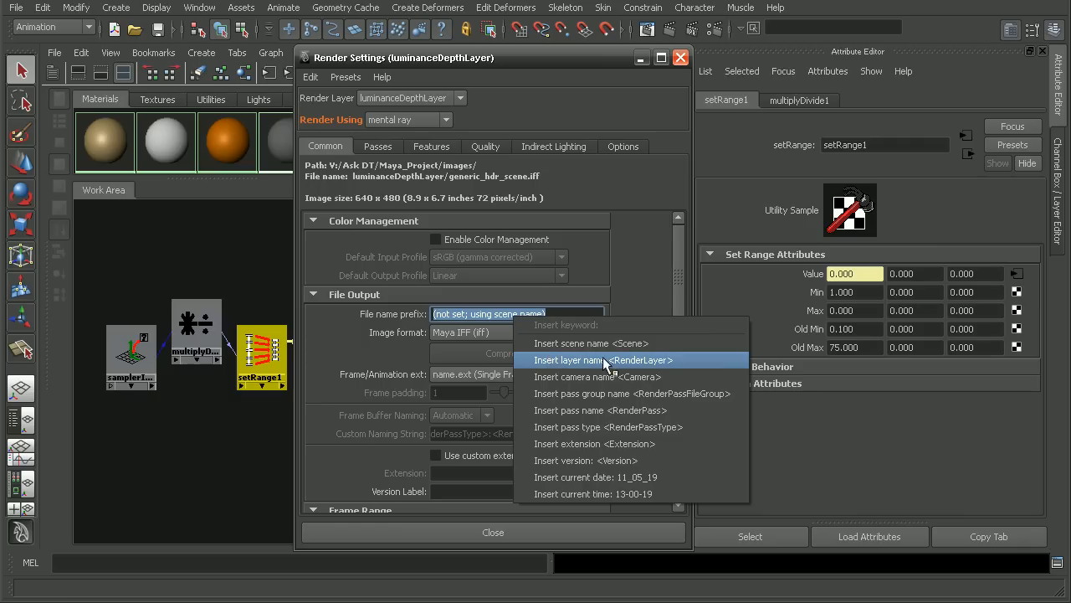
click(650, 359)
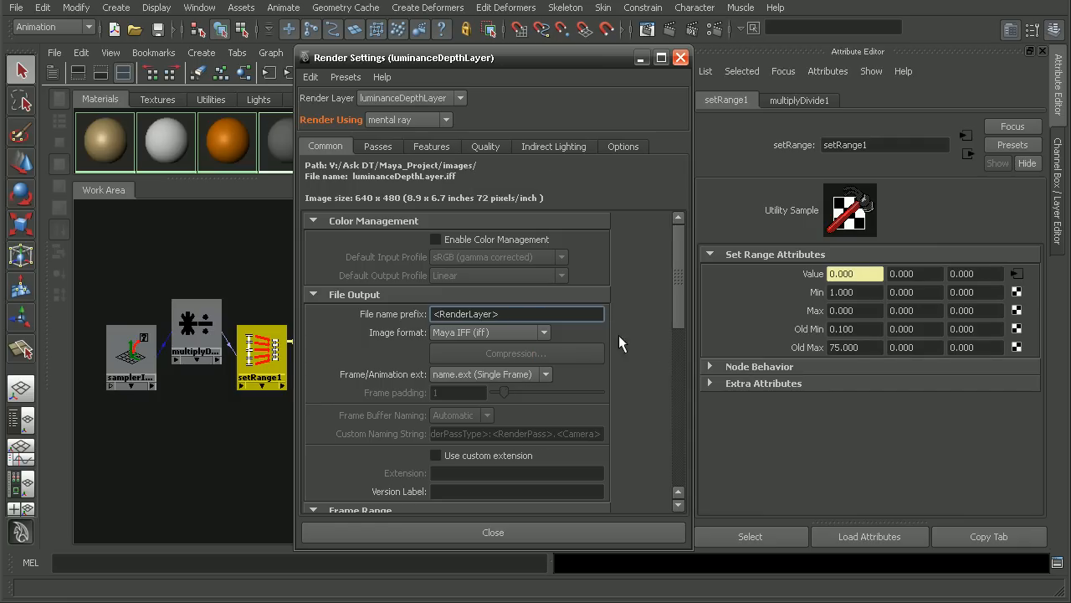
click(518, 331)
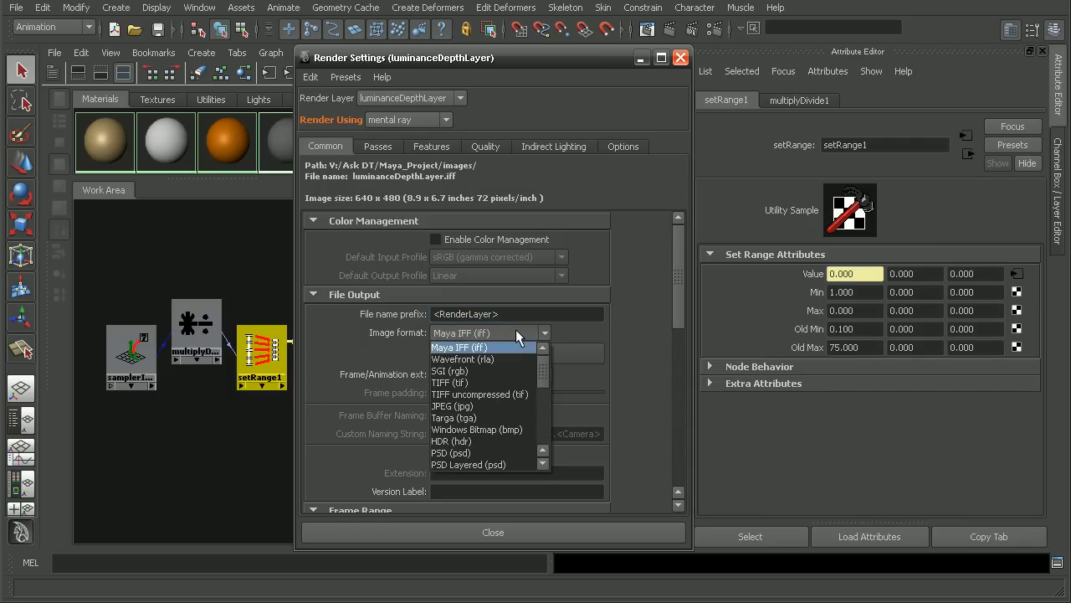
click(513, 416)
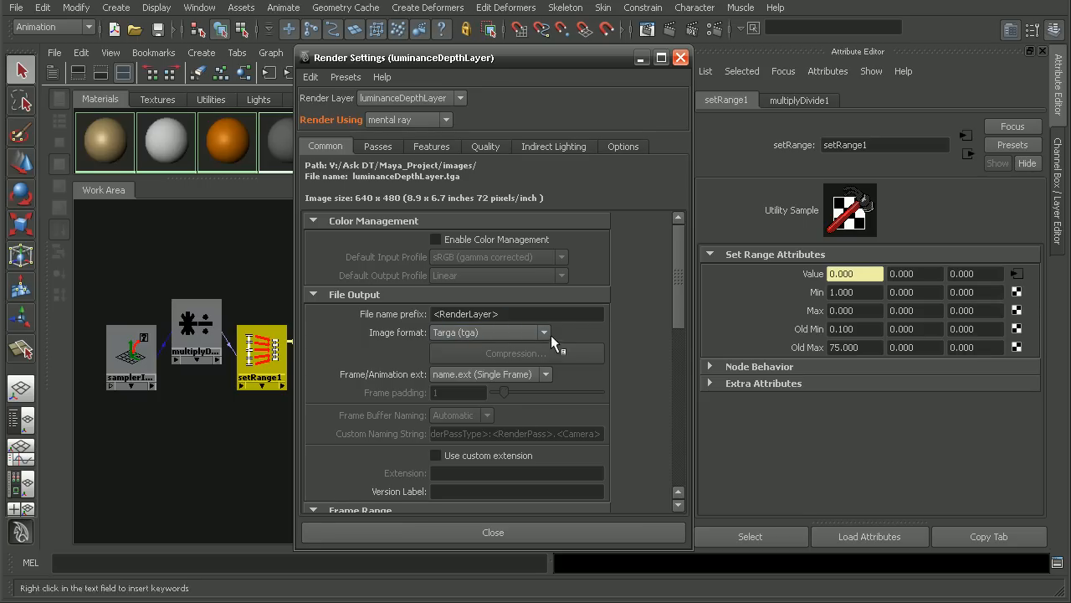
drag(490, 53, 389, 51)
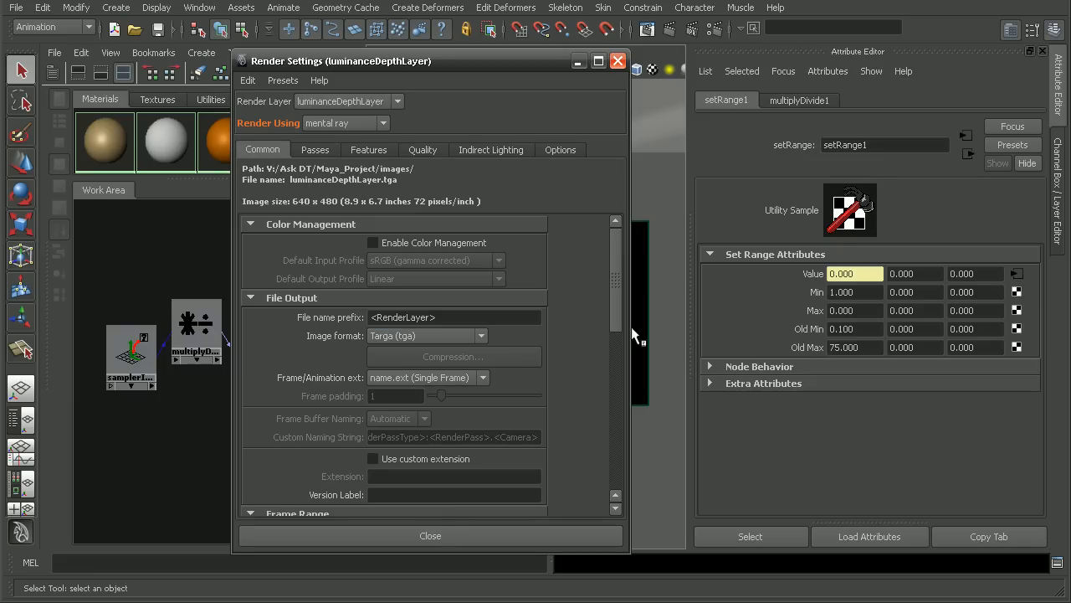
Step: Show the Channel Box / Layer Editor with the render layers and close the Render Settings
click(1057, 197)
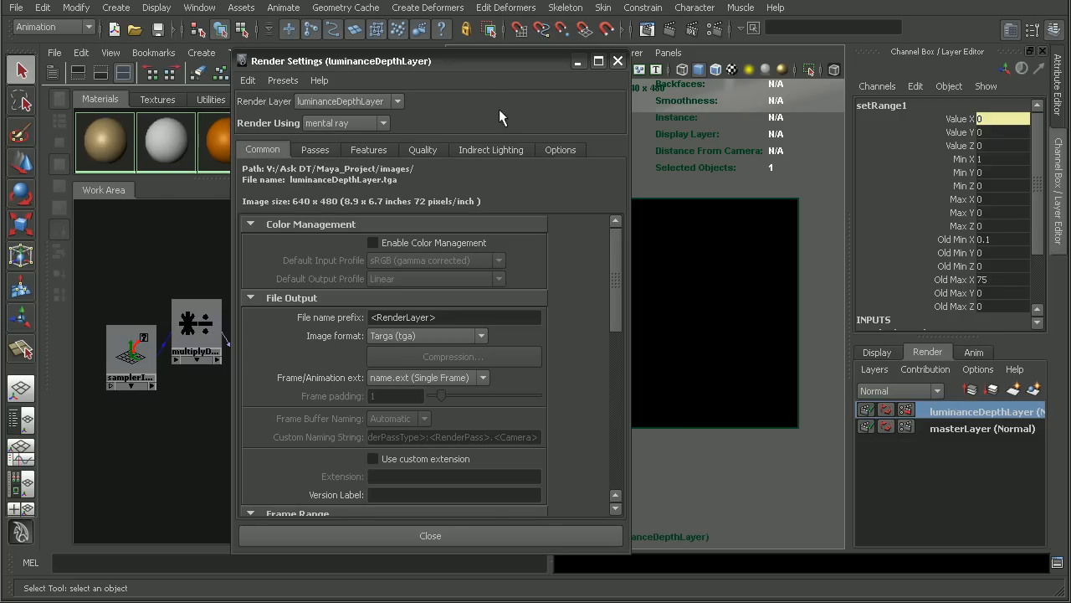
drag(484, 66, 521, 67)
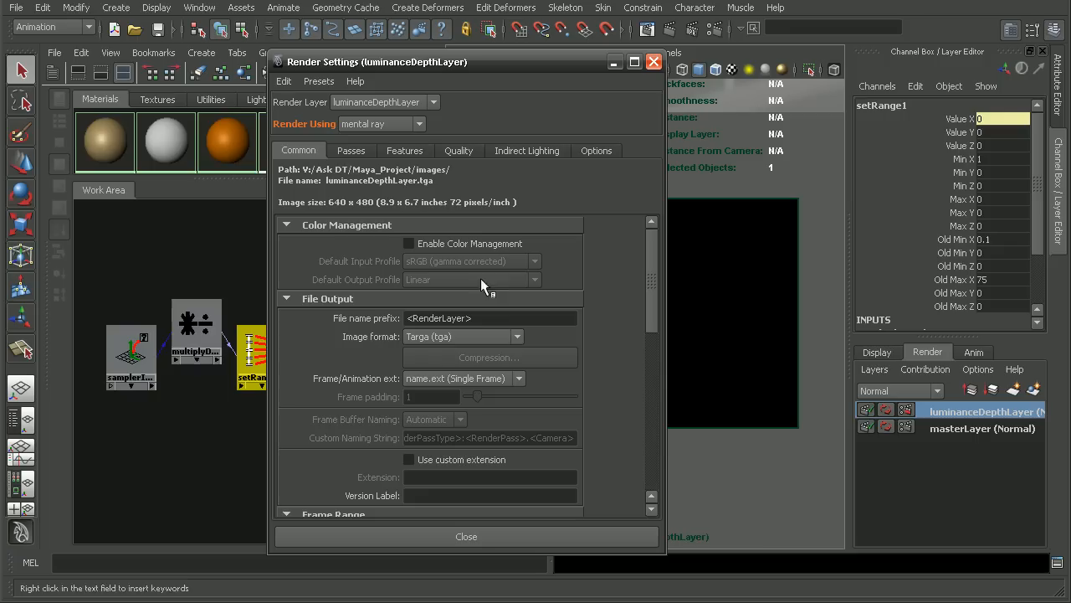
click(536, 535)
Step: Switch to the Rendering menu set and start a batch render of the render layers
click(47, 27)
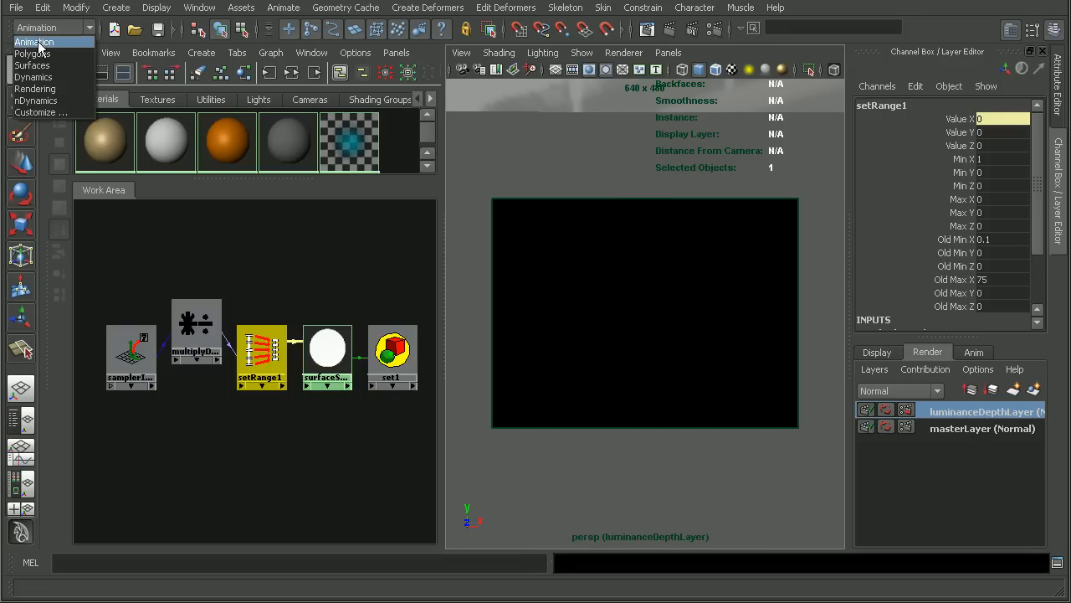
click(35, 89)
click(410, 8)
click(461, 156)
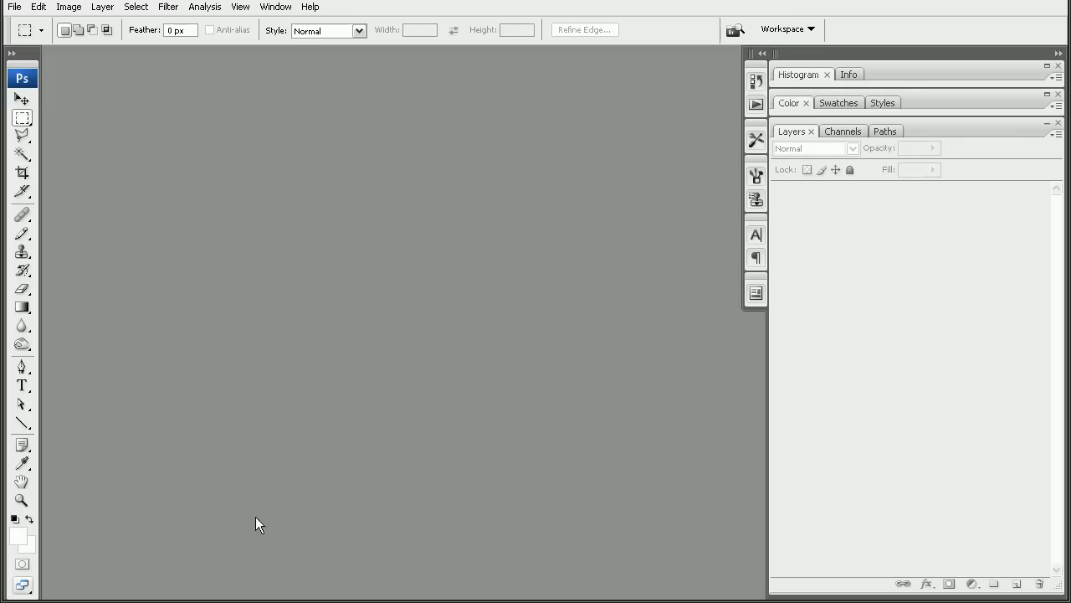
Step: In Photoshop, open the rendered masterLayer.tga and luminanceDepthLayer.tga from the project's images folder and arrange their windows
click(205, 602)
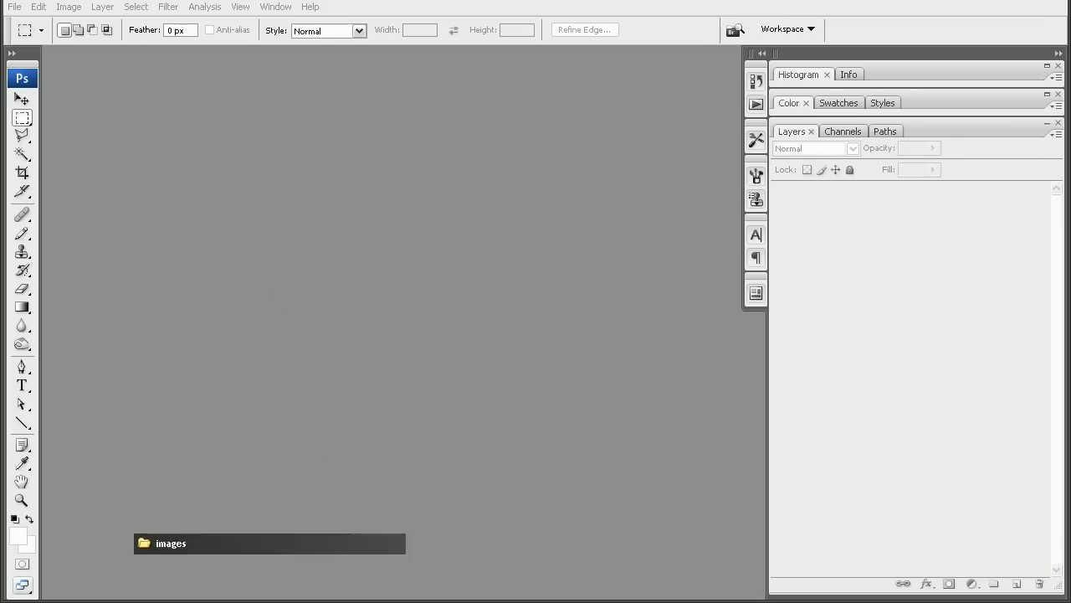
drag(635, 159, 233, 161)
click(587, 170)
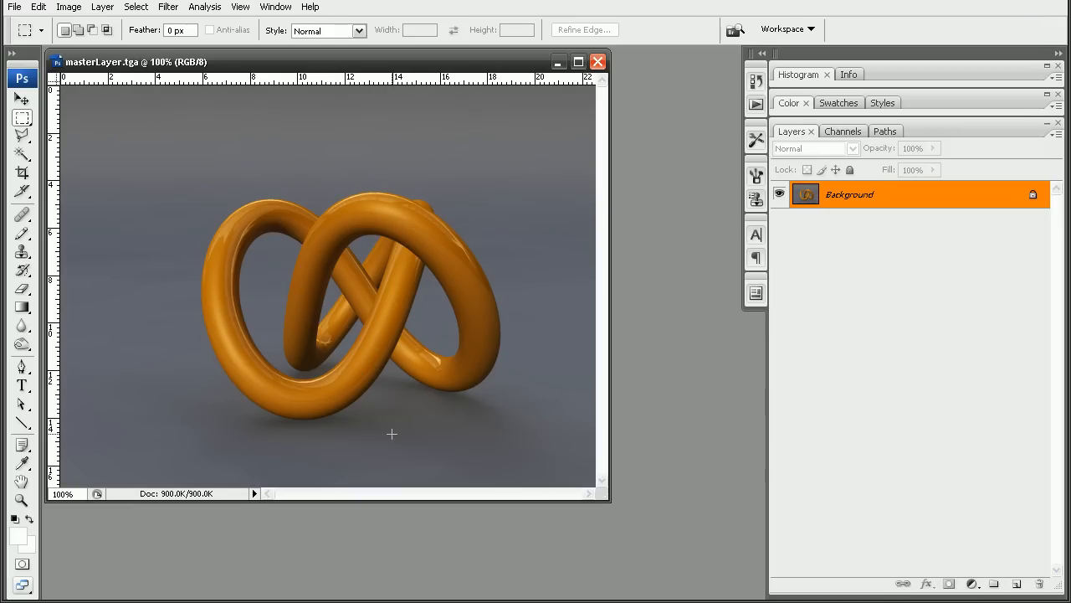
key(alt+Tab)
click(556, 142)
drag(579, 141, 259, 158)
drag(354, 54, 472, 127)
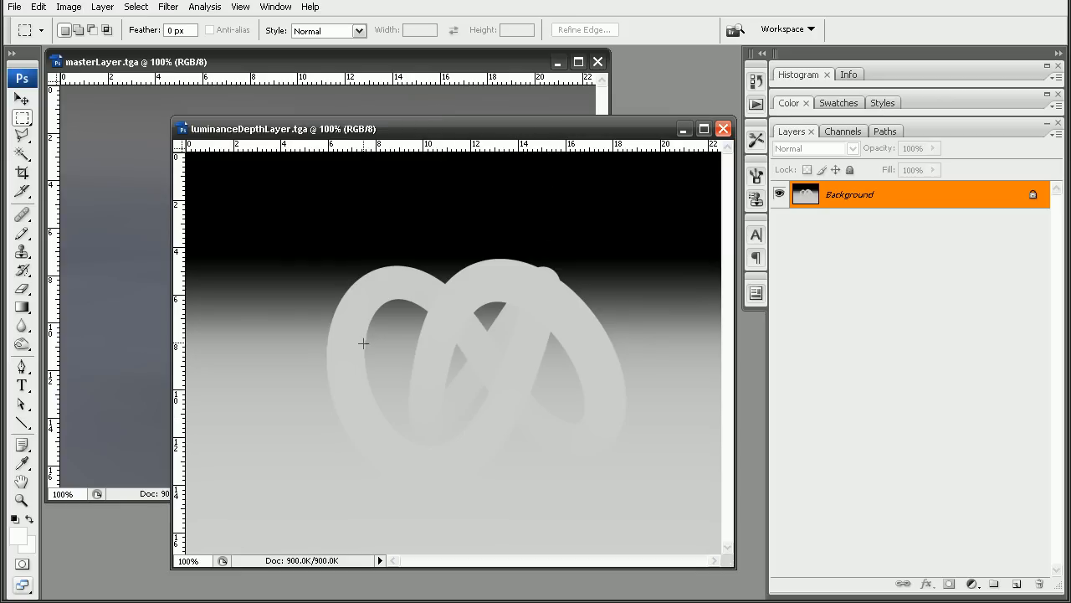
Step: Select and copy the whole luminanceDepthLayer.tga image, then bring masterLayer.tga to the front
key(ctrl+a)
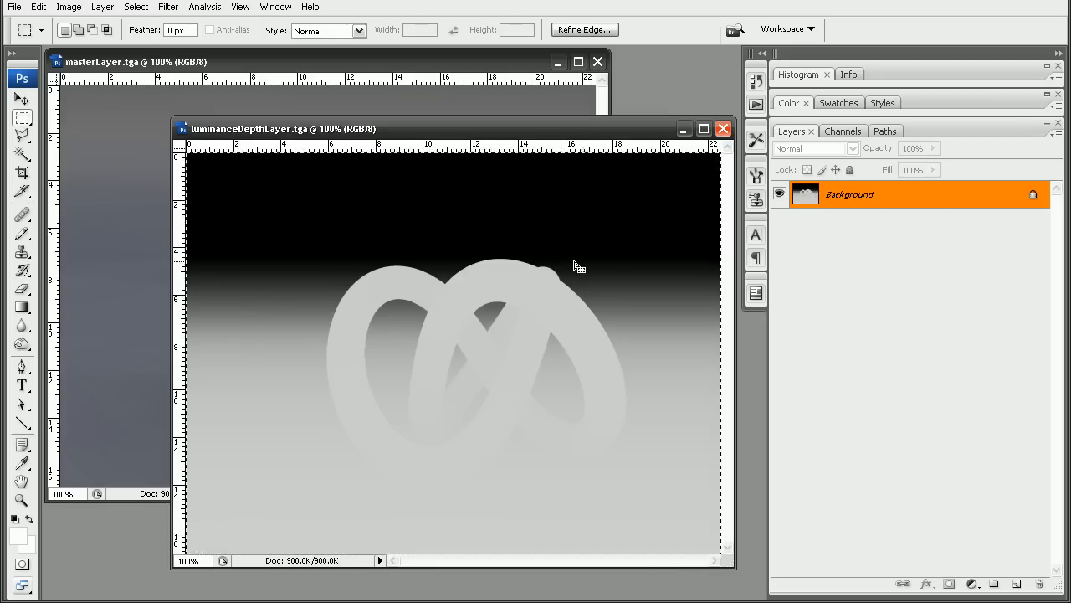
click(449, 95)
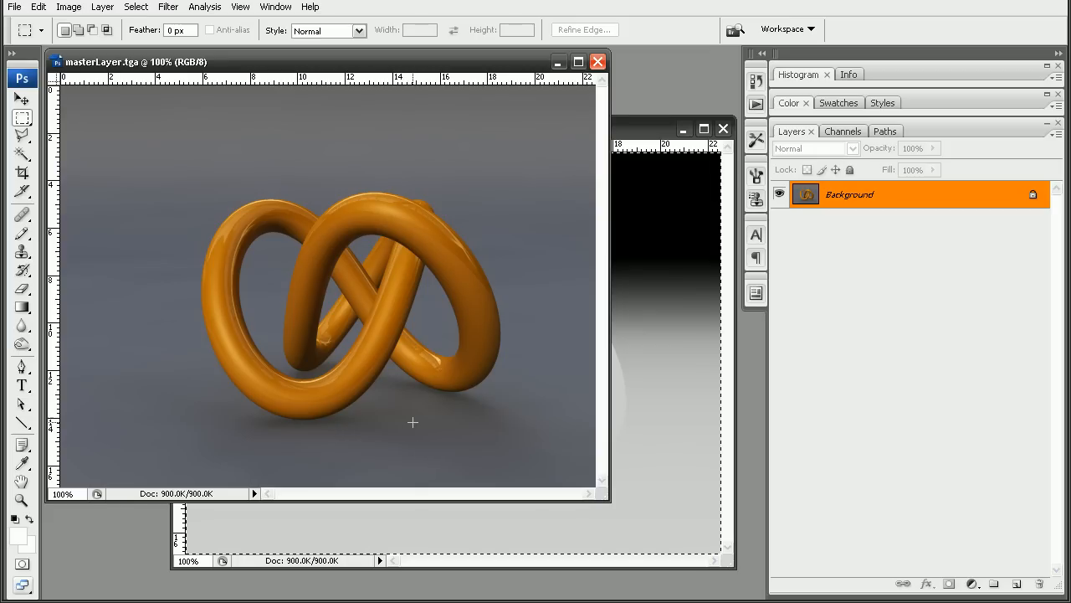
drag(408, 66, 489, 89)
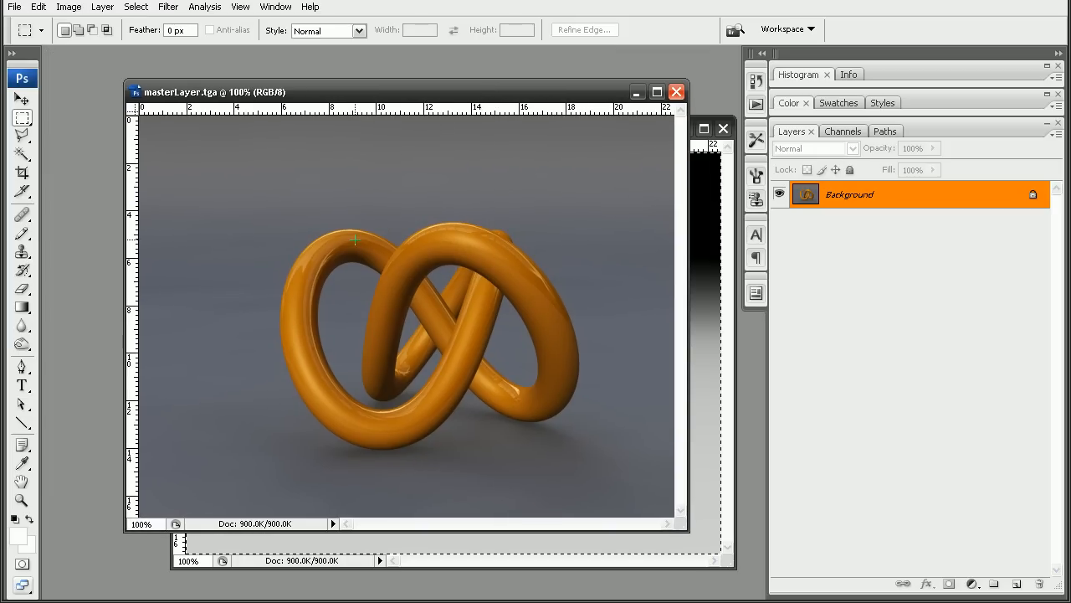
Step: Examine the depth map source options of the Lens Blur filter on masterLayer.tga and close it without applying
click(169, 6)
mouse_move(200, 162)
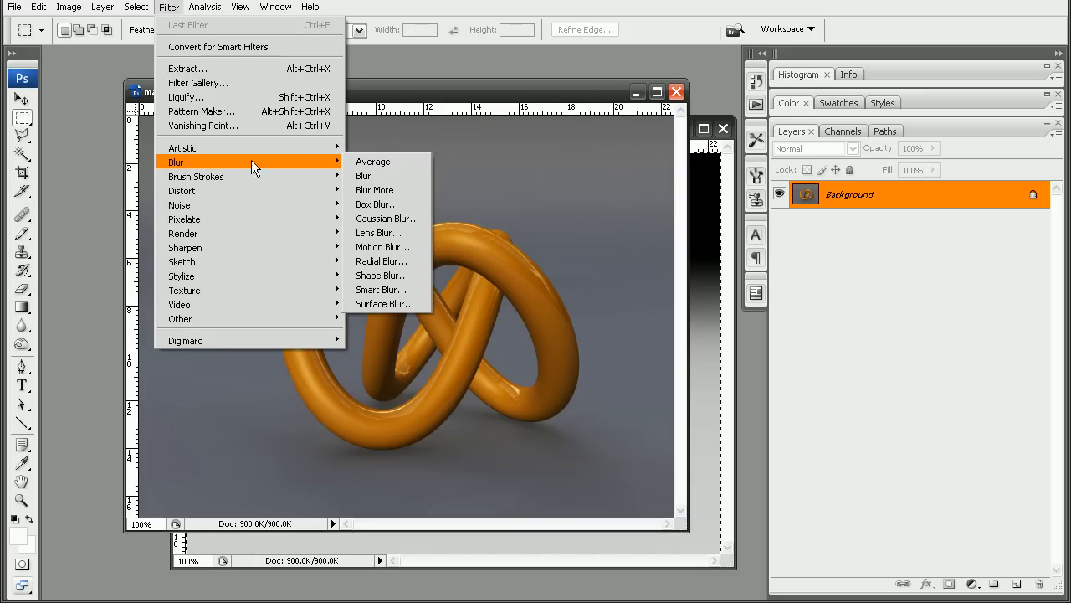
click(381, 236)
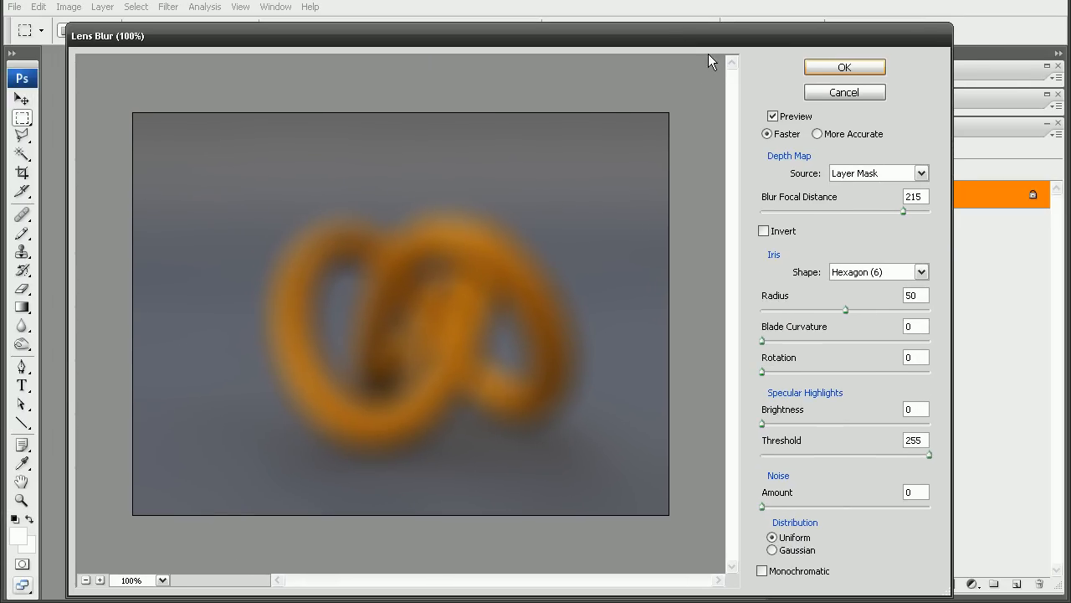
click(892, 172)
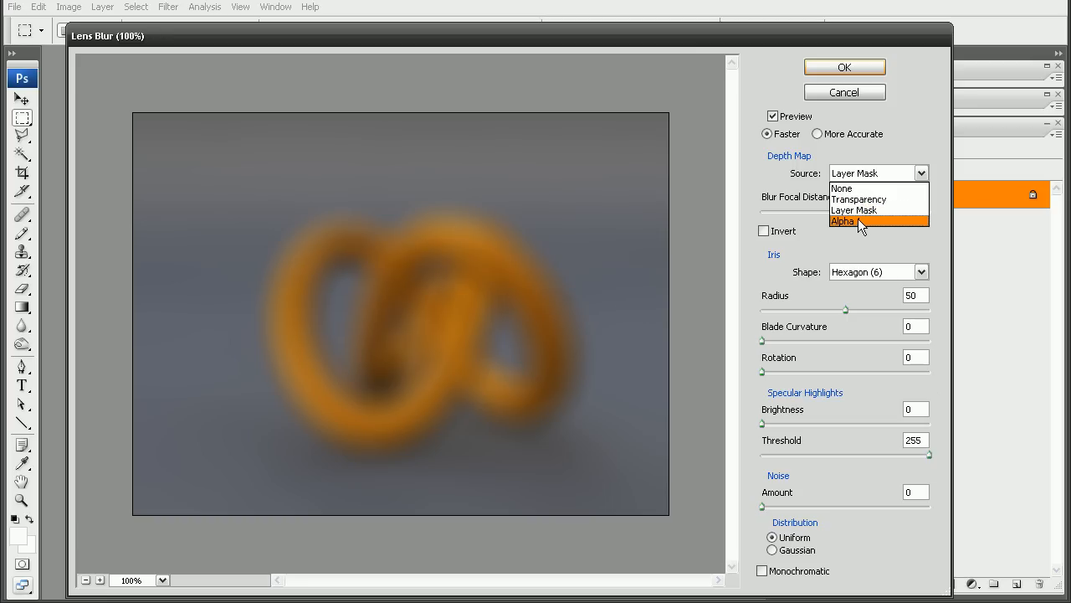
click(841, 93)
click(840, 93)
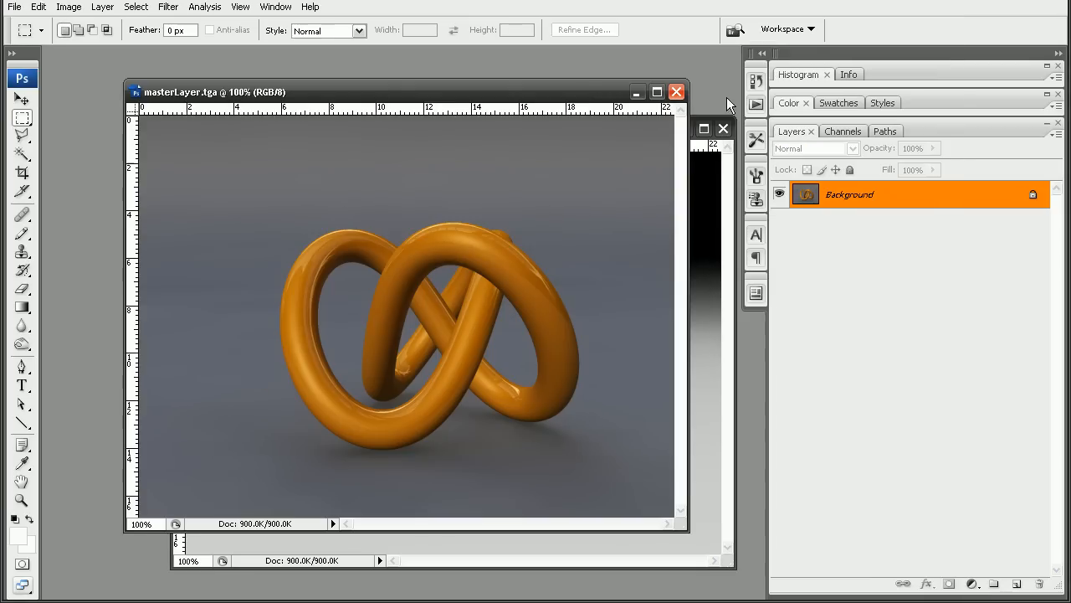
Step: Compare the luminanceDepthLayer.tga depth image with the masterLayer.tga render
drag(588, 87, 572, 84)
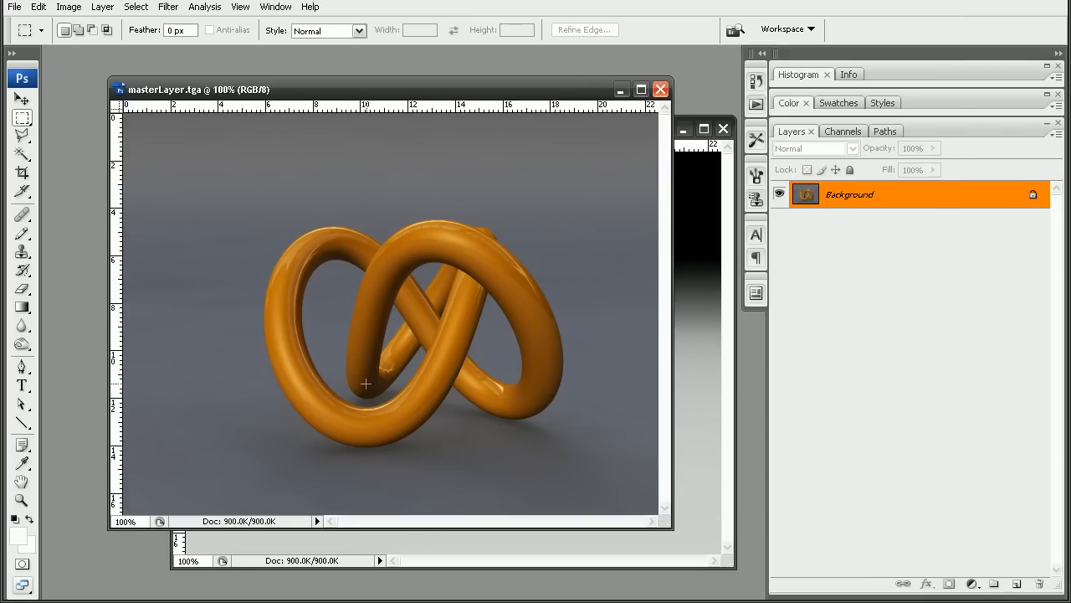
click(702, 216)
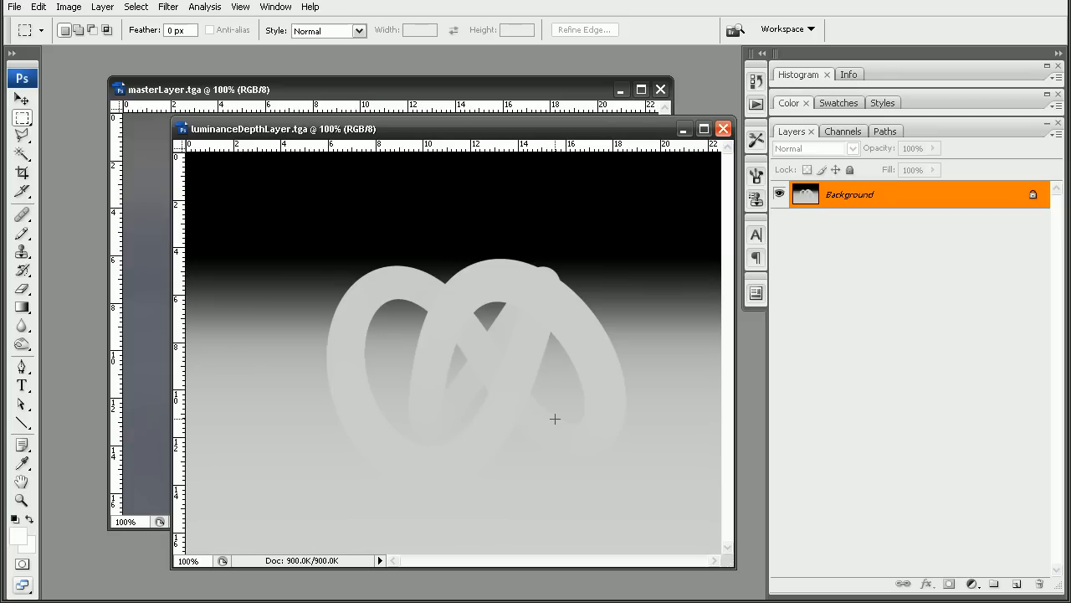
click(470, 99)
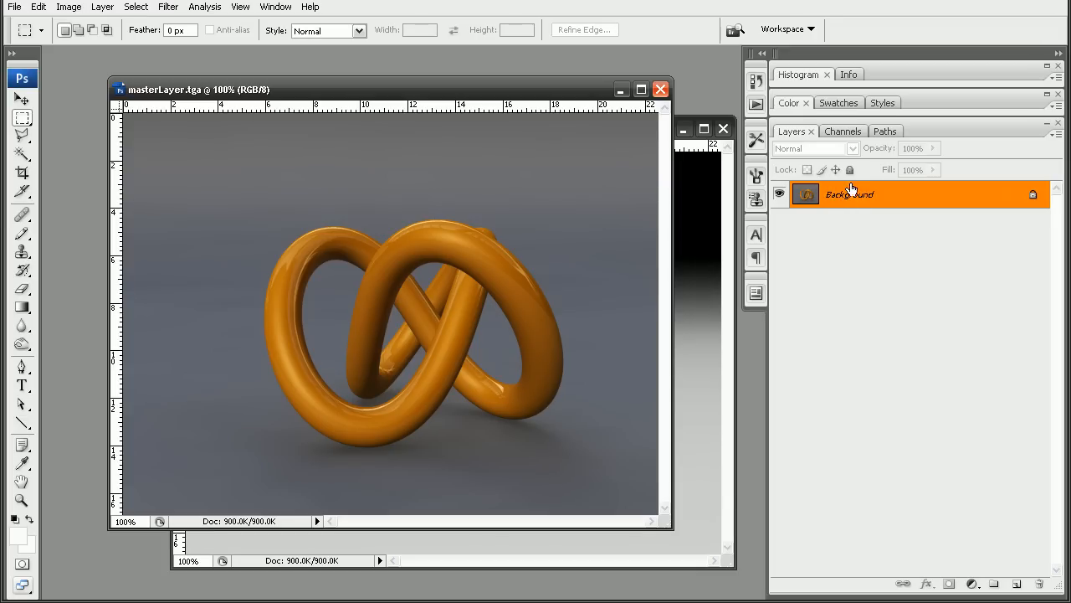
Step: Convert the Background of masterLayer.tga into an editable layer and add a layer mask to it
key(alt)
alt+double_click(898, 196)
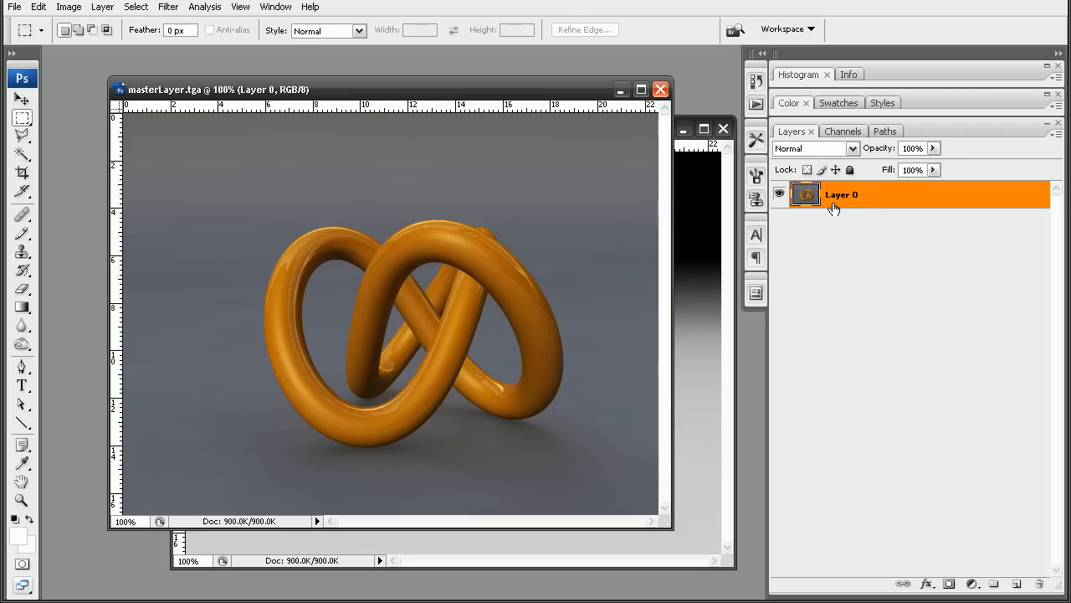
click(949, 584)
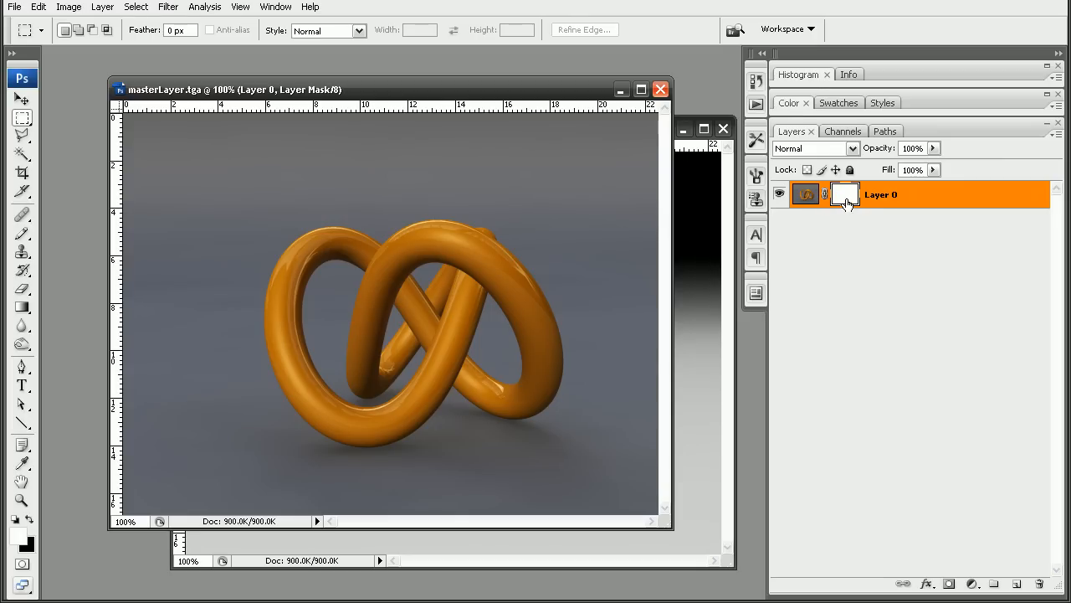
Step: Make the Layer 0 Mask channel visible, paste the copied depth image into it, and check it against the source depth image
click(839, 132)
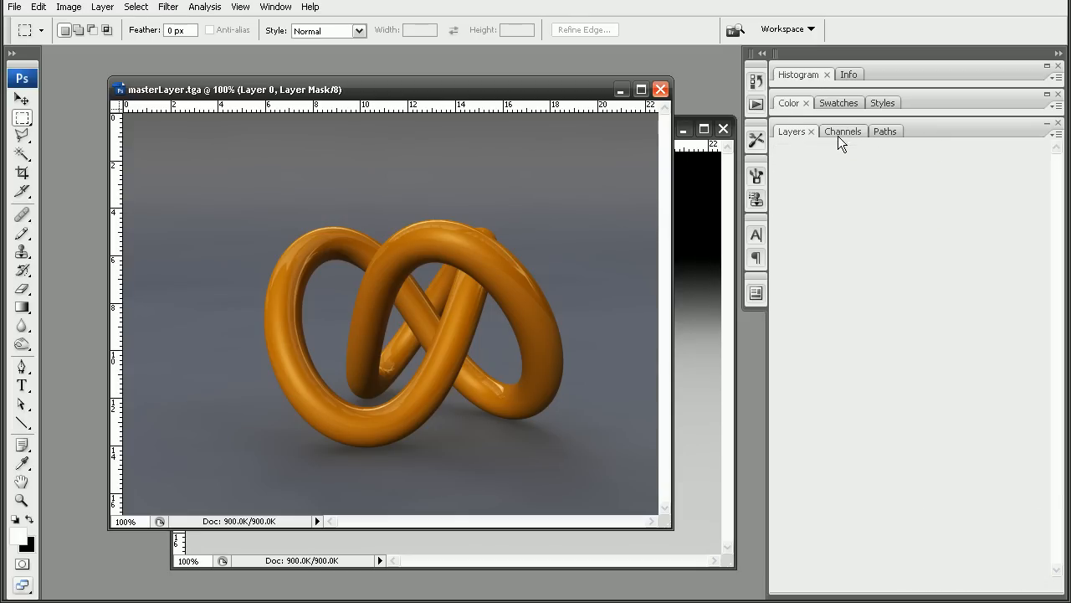
click(780, 252)
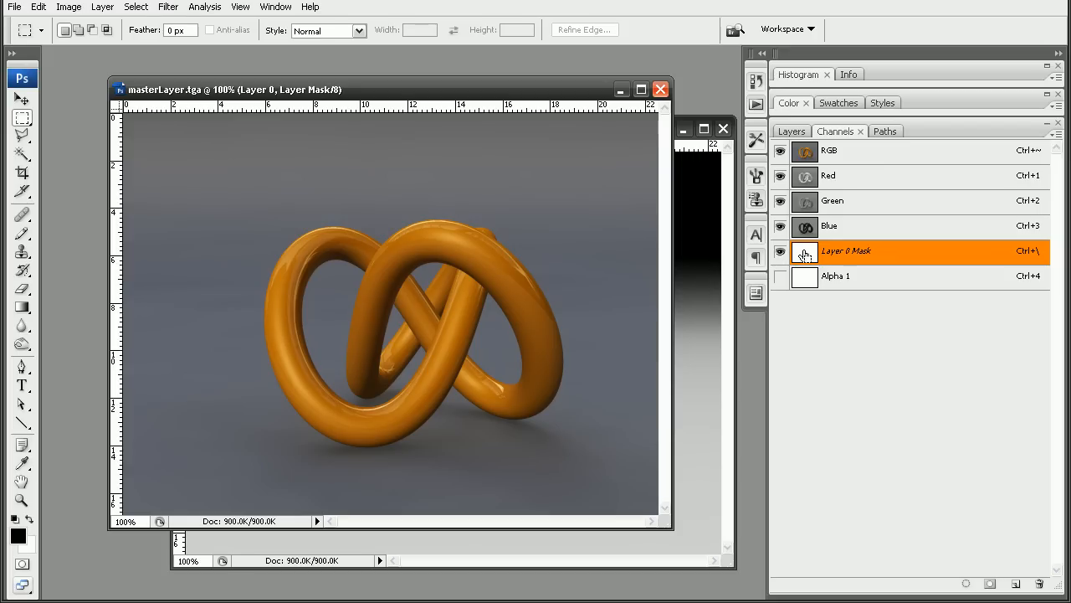
key(ctrl+v)
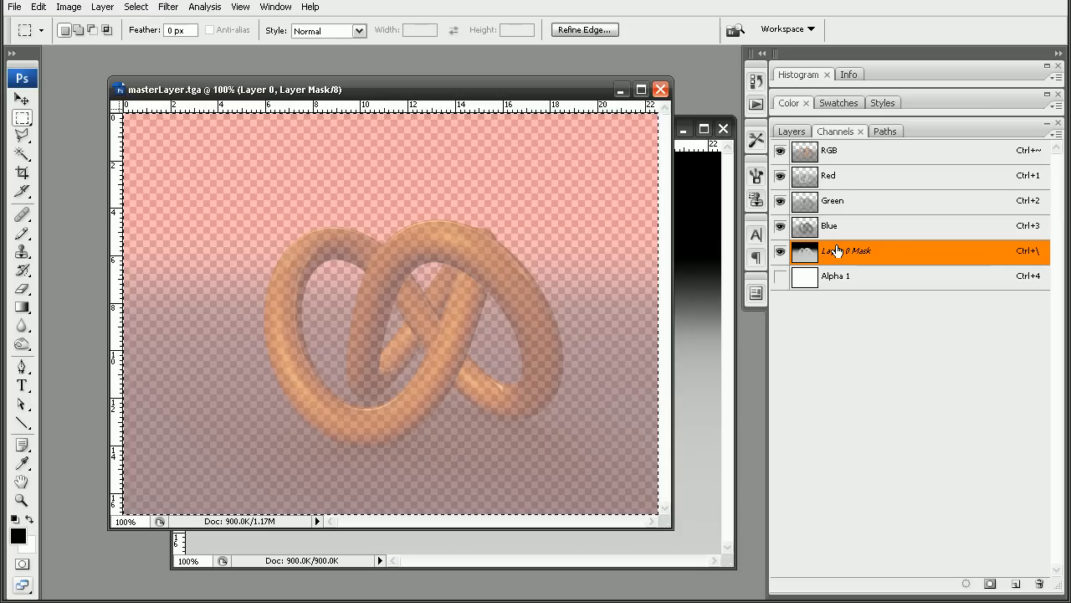
click(694, 247)
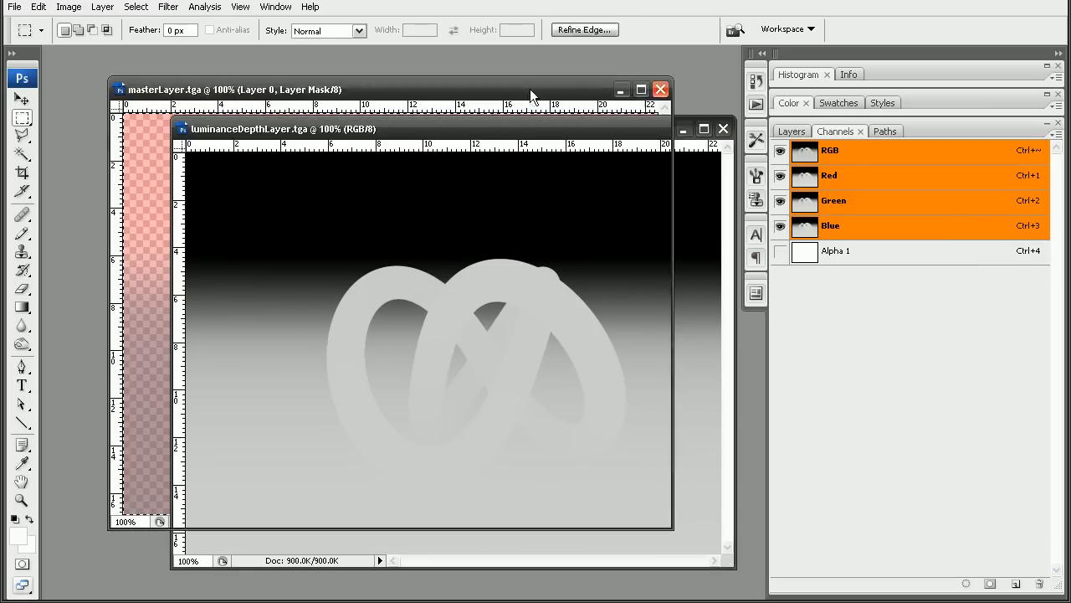
drag(530, 89, 508, 75)
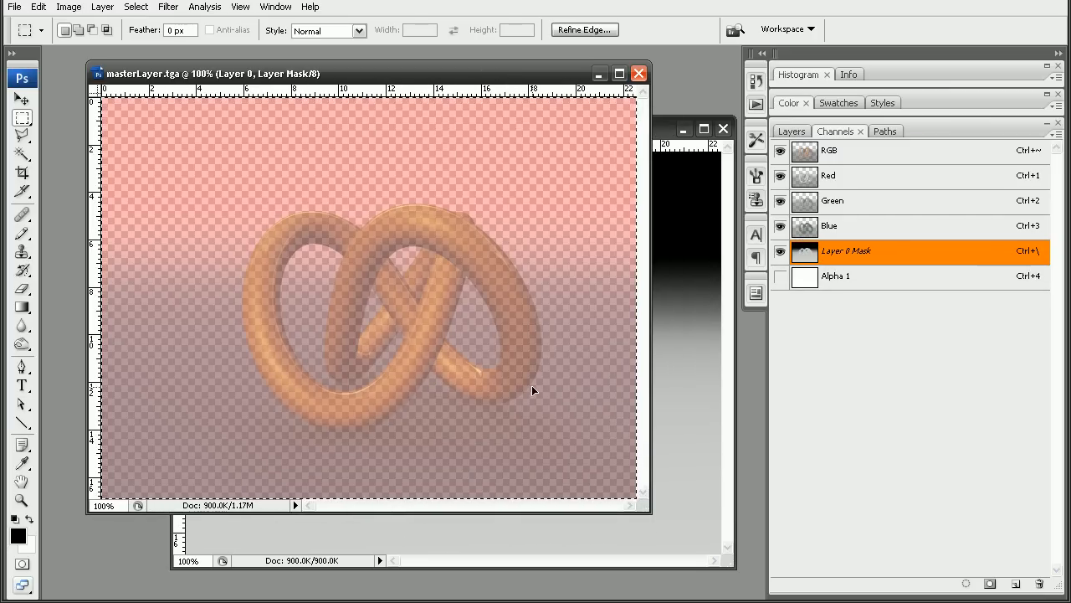
Step: Target the image of Layer 0 instead of its mask and clear the selection
click(792, 133)
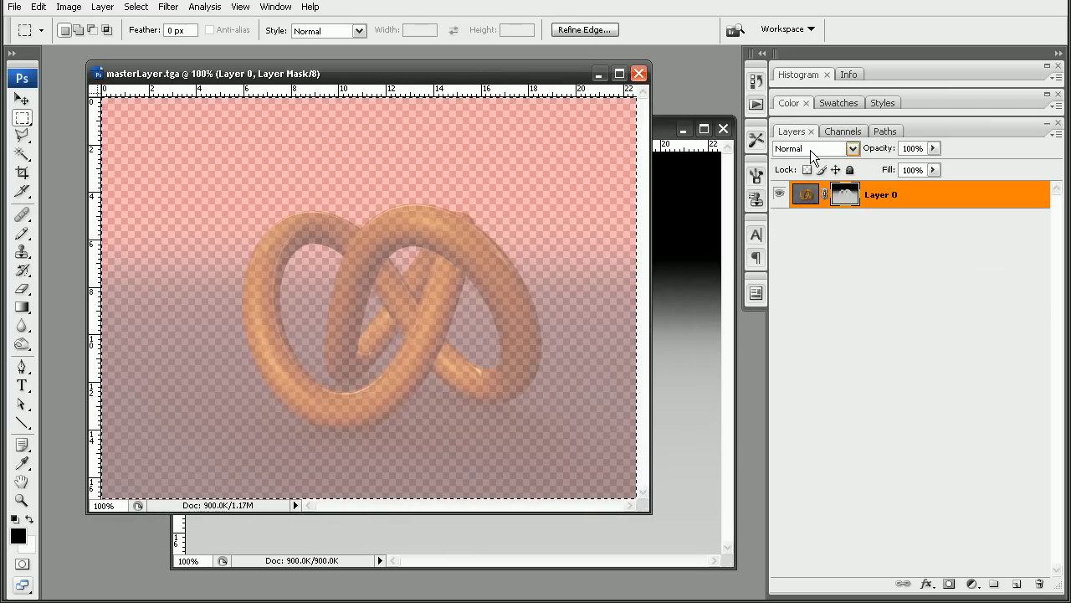
click(803, 196)
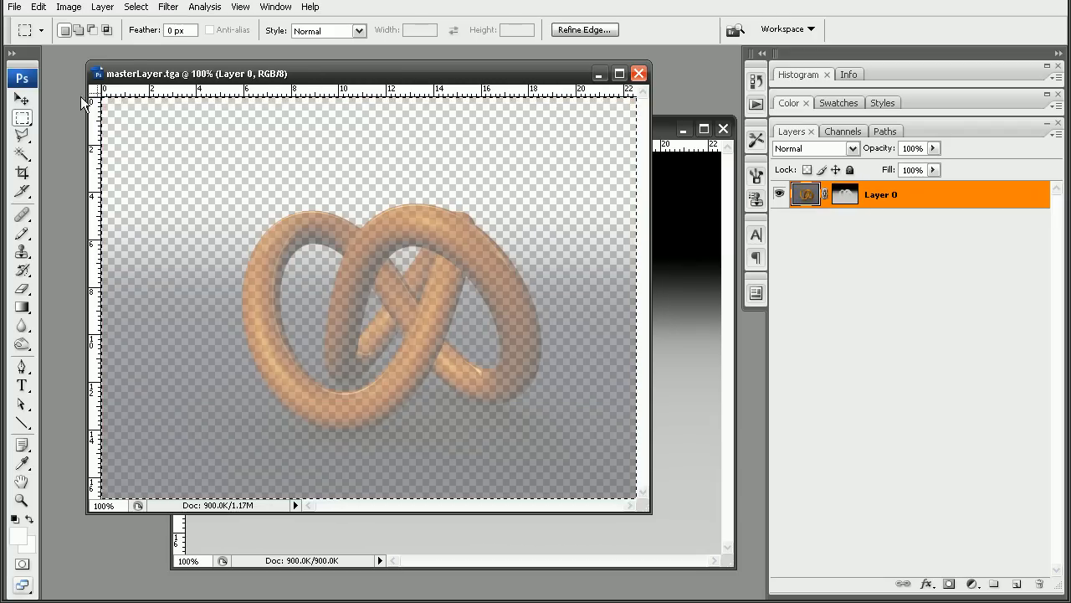
click(136, 7)
click(149, 40)
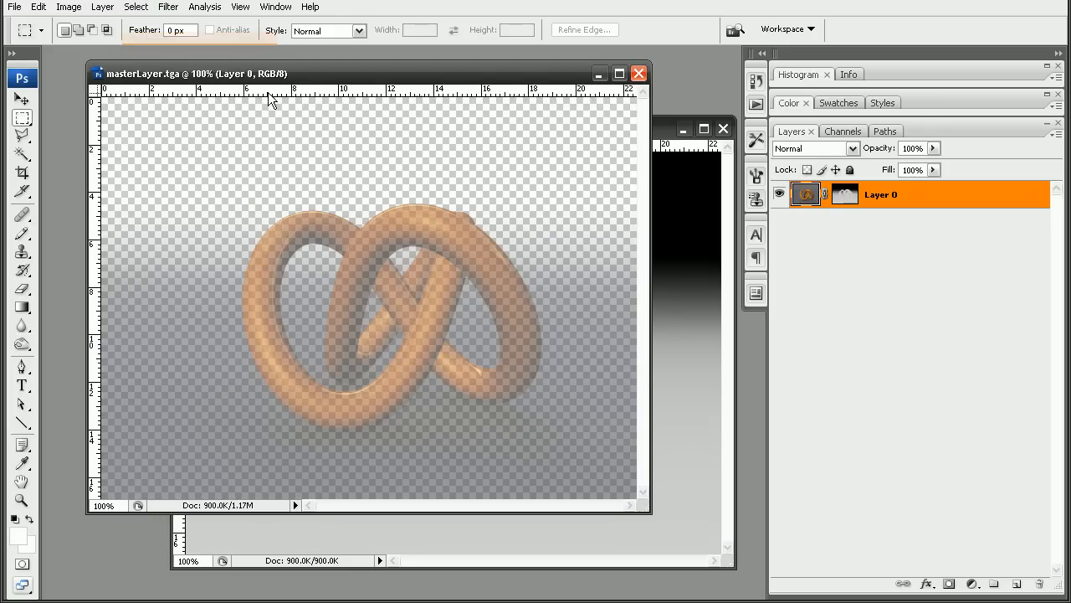
drag(267, 80, 270, 102)
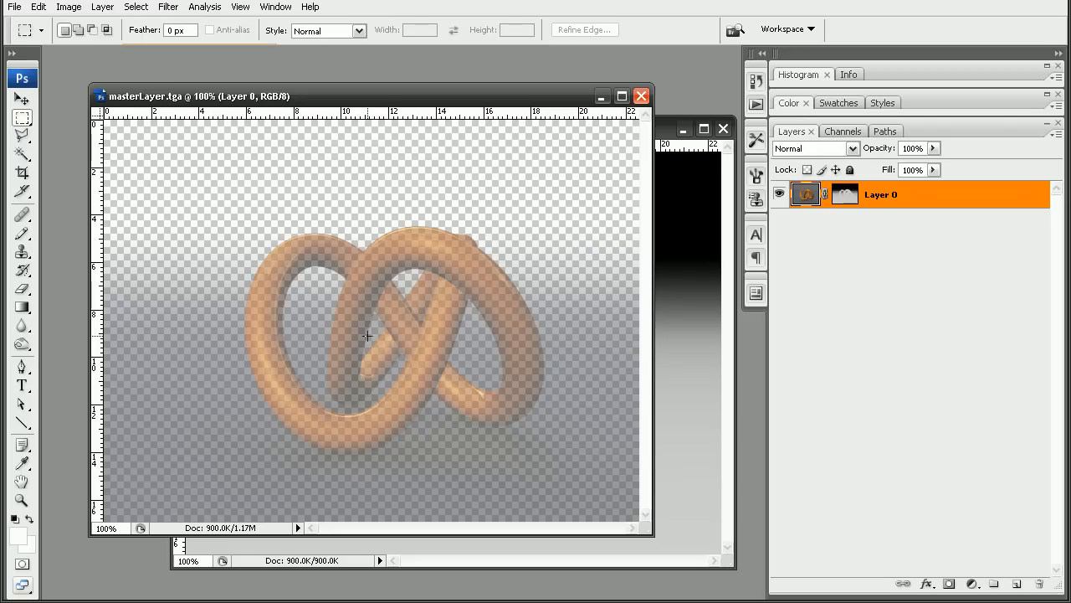
Step: Start a Lens Blur on Layer 0 using the Layer Mask as depth source, and compare the image with the preview off and on
click(168, 6)
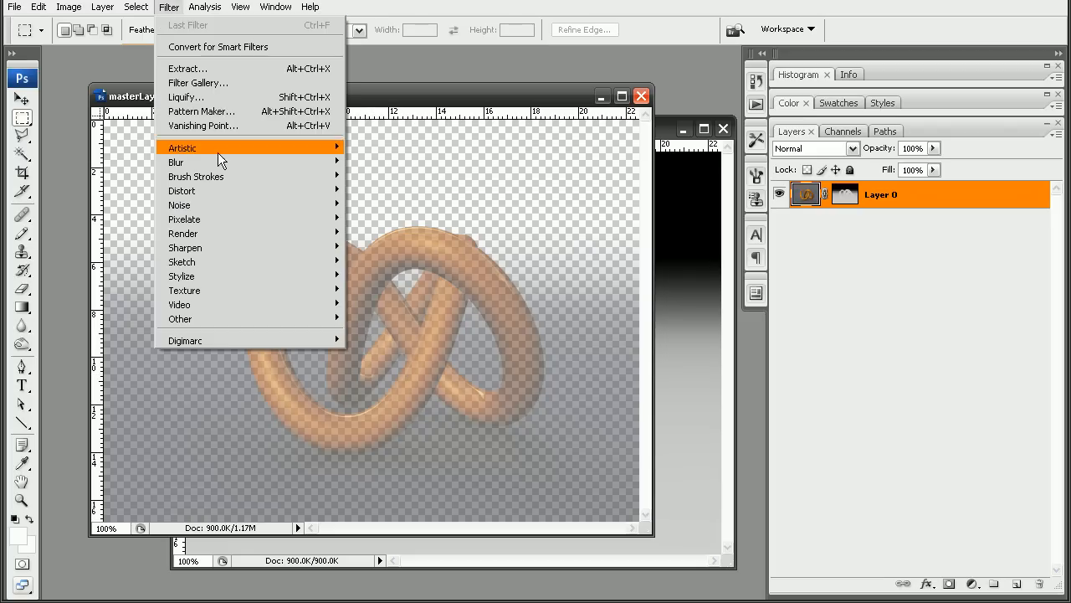
mouse_move(222, 161)
click(401, 235)
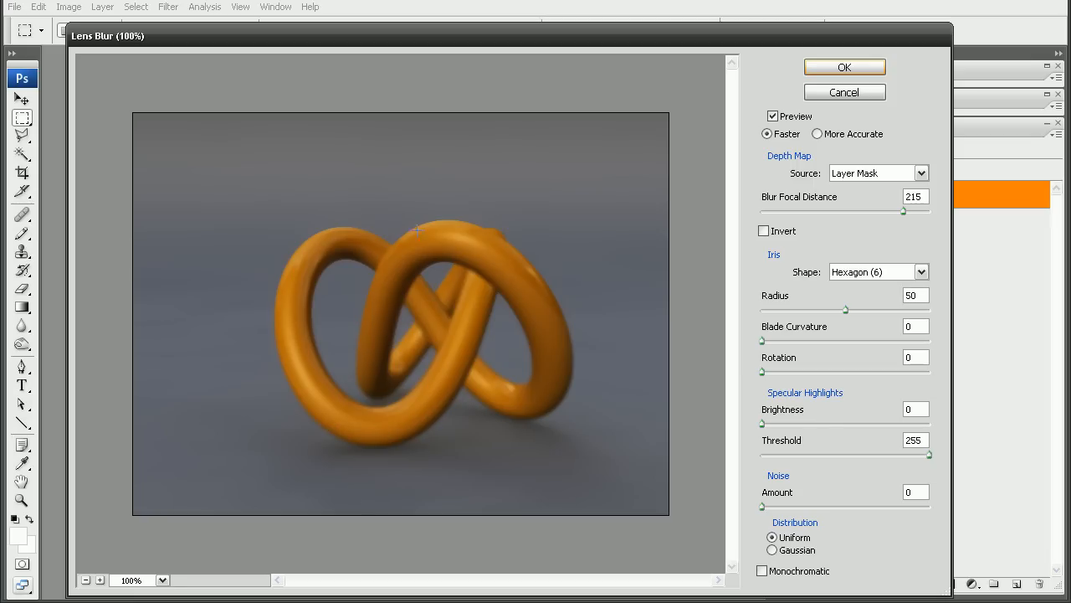
click(790, 117)
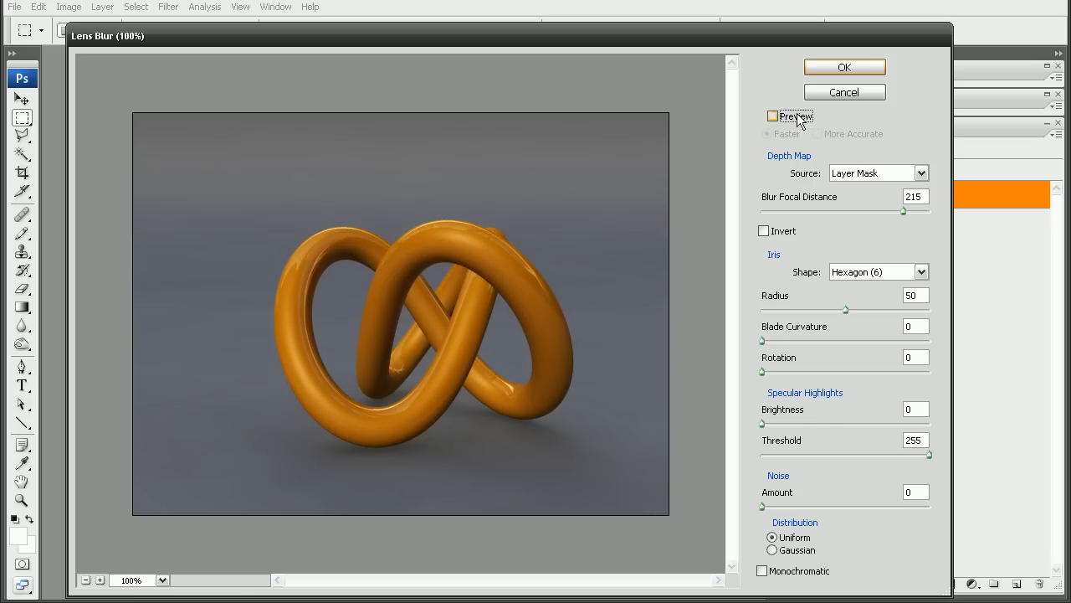
click(778, 117)
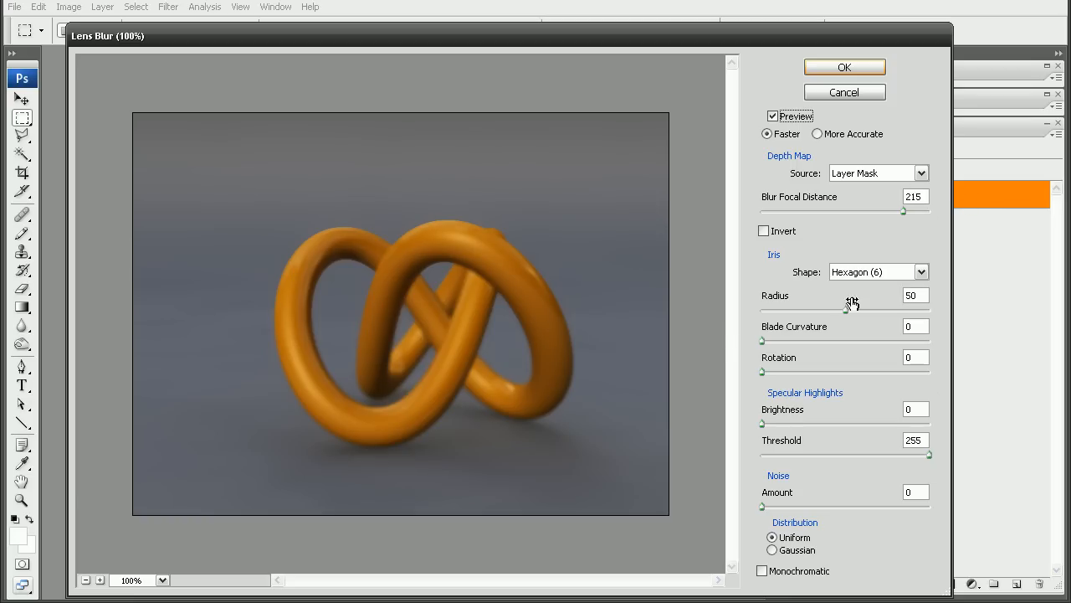
Step: Set the Lens Blur iris radius to 63 and the blur focal distance to 185
drag(844, 311, 866, 311)
click(814, 201)
drag(813, 201, 788, 203)
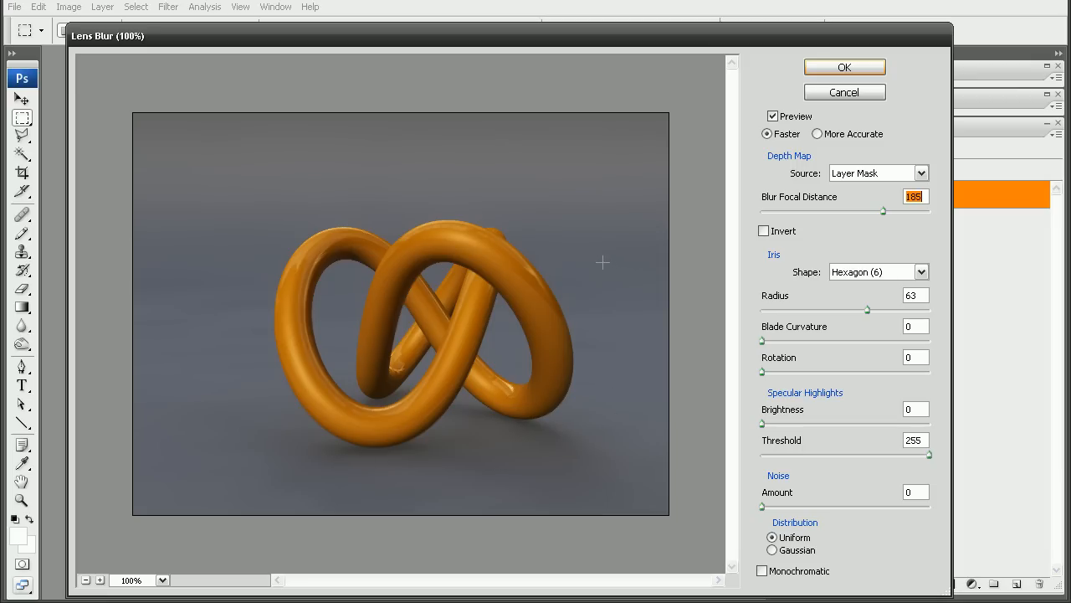
Step: Pick focus points on the knot's upper arch in the Lens Blur preview, ending at a focal distance of 192
click(458, 240)
click(483, 248)
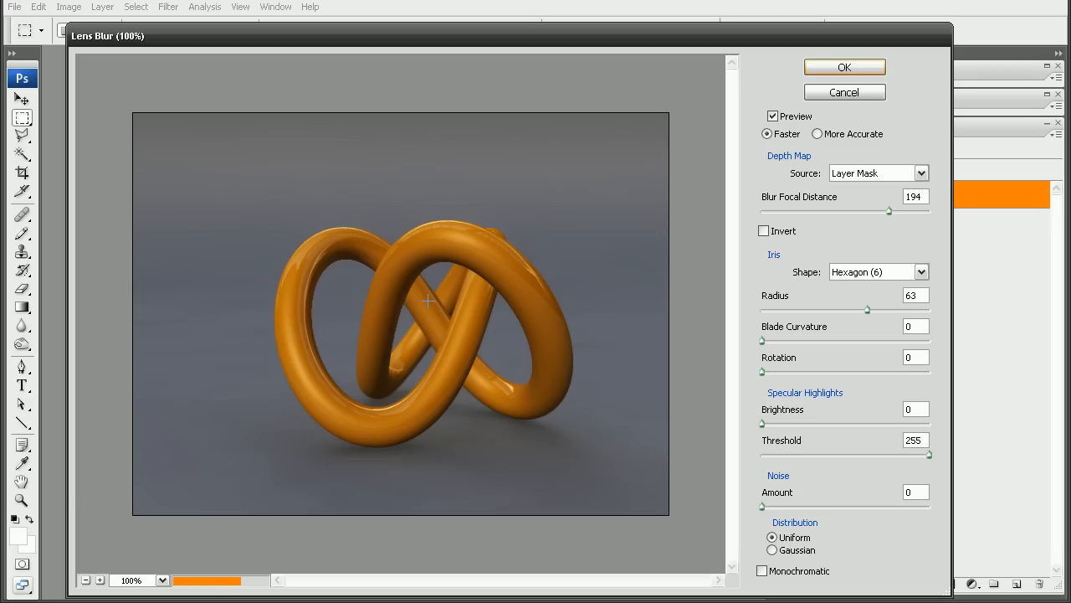
click(404, 266)
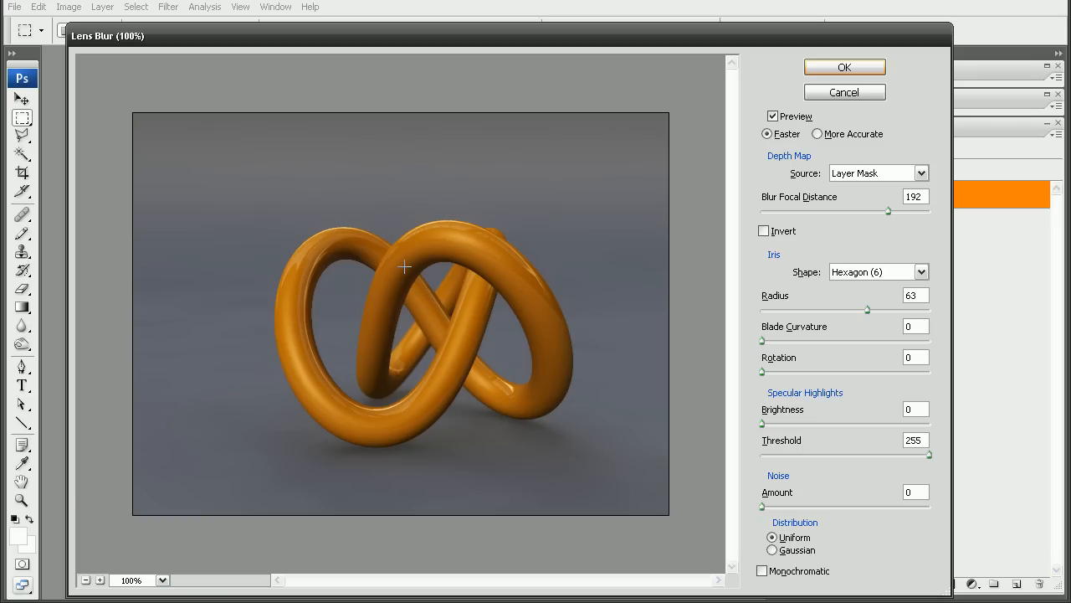
Step: Pick a focus point on the background just above the knot, and refocus on the front loop's lowest part at focal distance 193
click(404, 218)
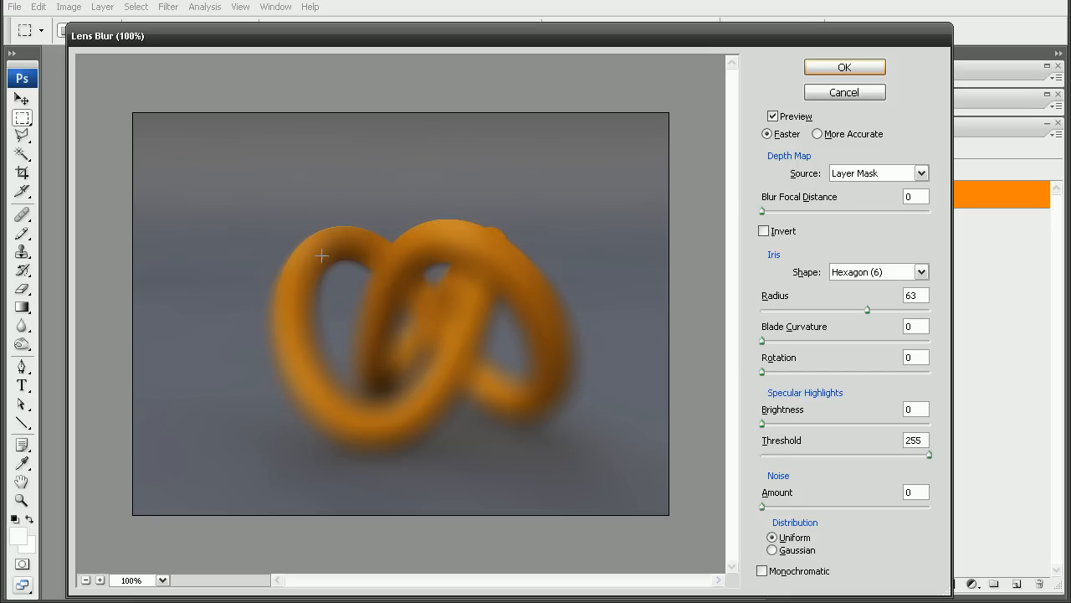
click(381, 431)
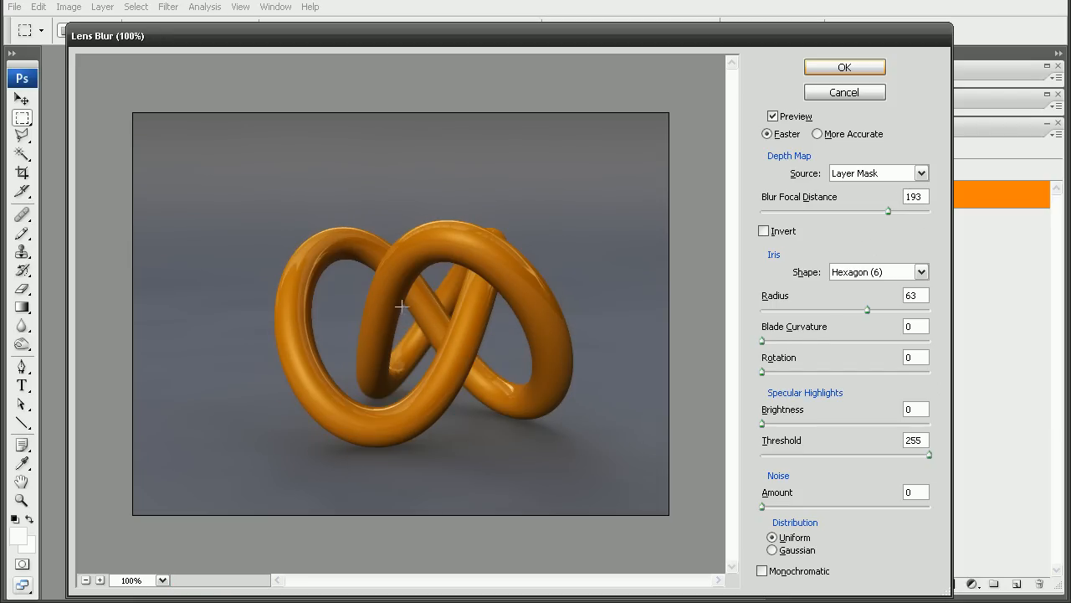
Step: Raise the iris radius to 74, check the knot's edges up close in the preview, and apply the Lens Blur to Layer 0
click(100, 580)
click(100, 580)
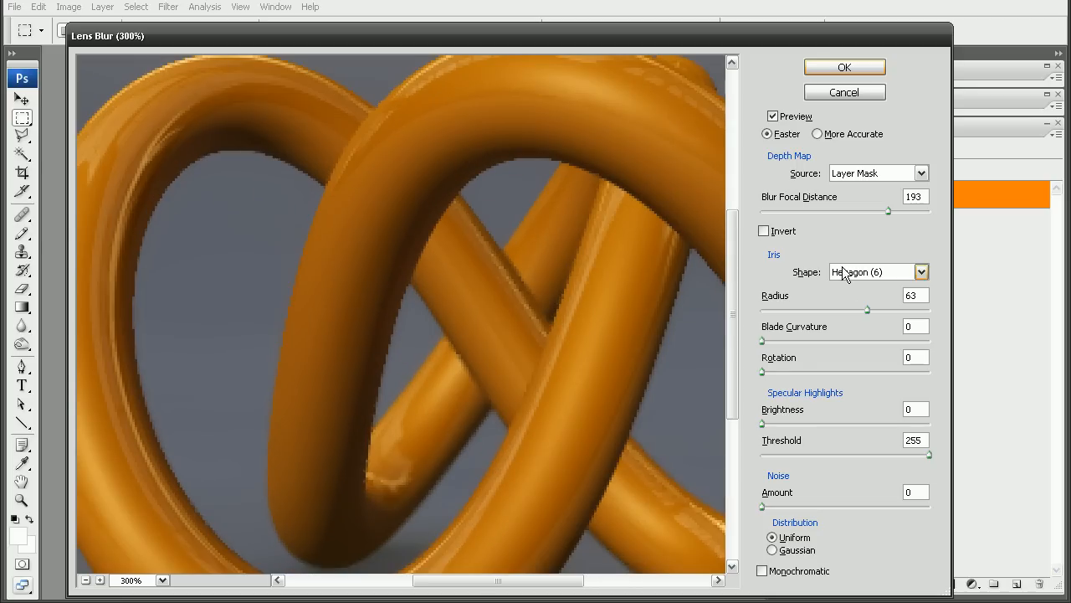
drag(867, 309, 885, 308)
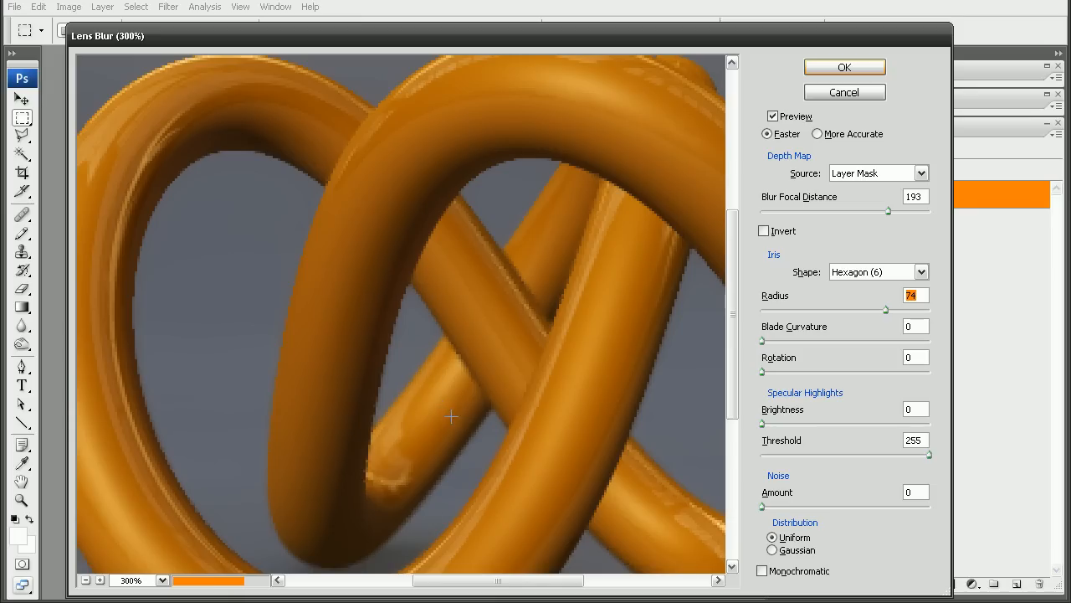
click(85, 580)
click(86, 579)
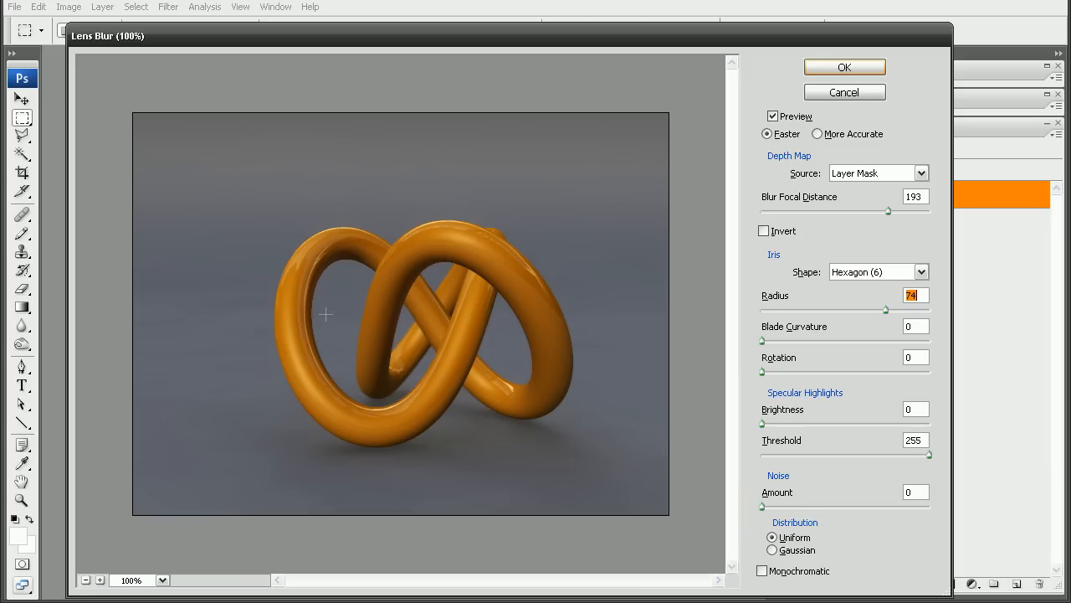
click(835, 66)
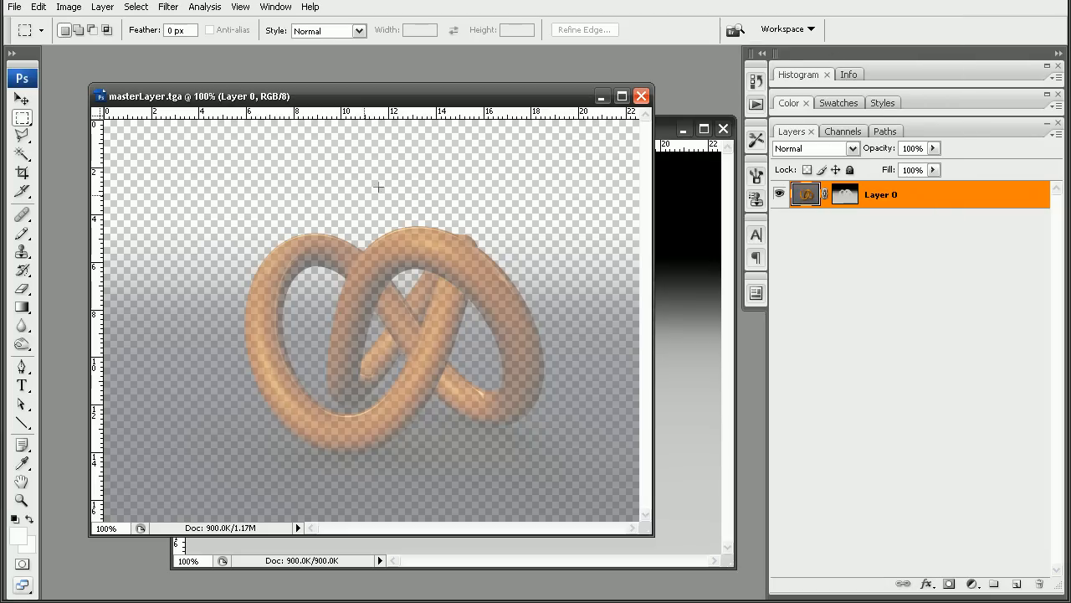
Step: Delete the mask from Layer 0 without applying it, and inspect the blurred knot's overlapping edges up close
drag(845, 194, 1040, 584)
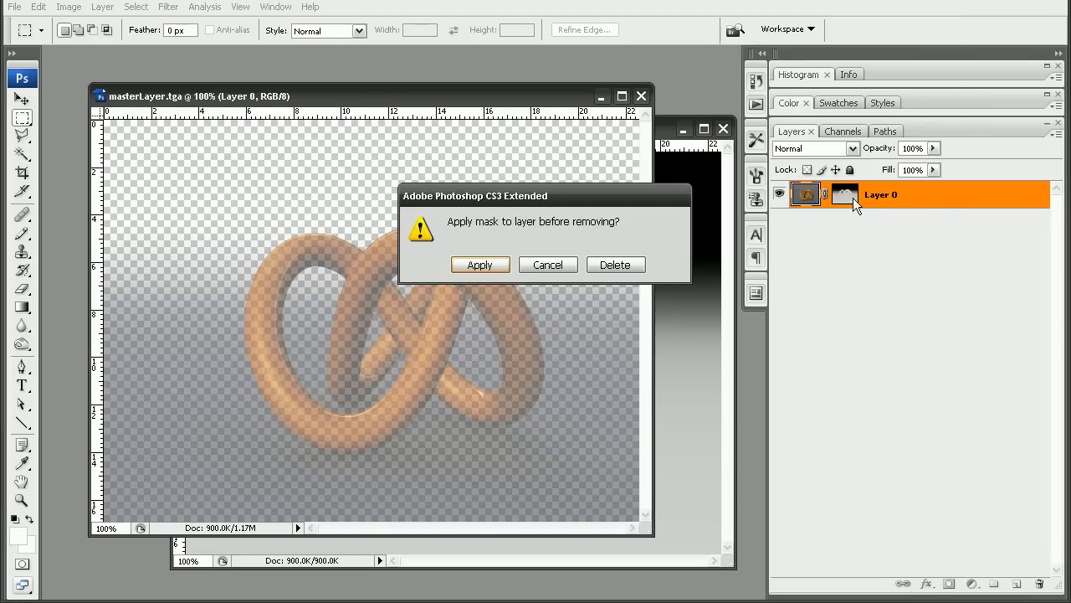
click(636, 263)
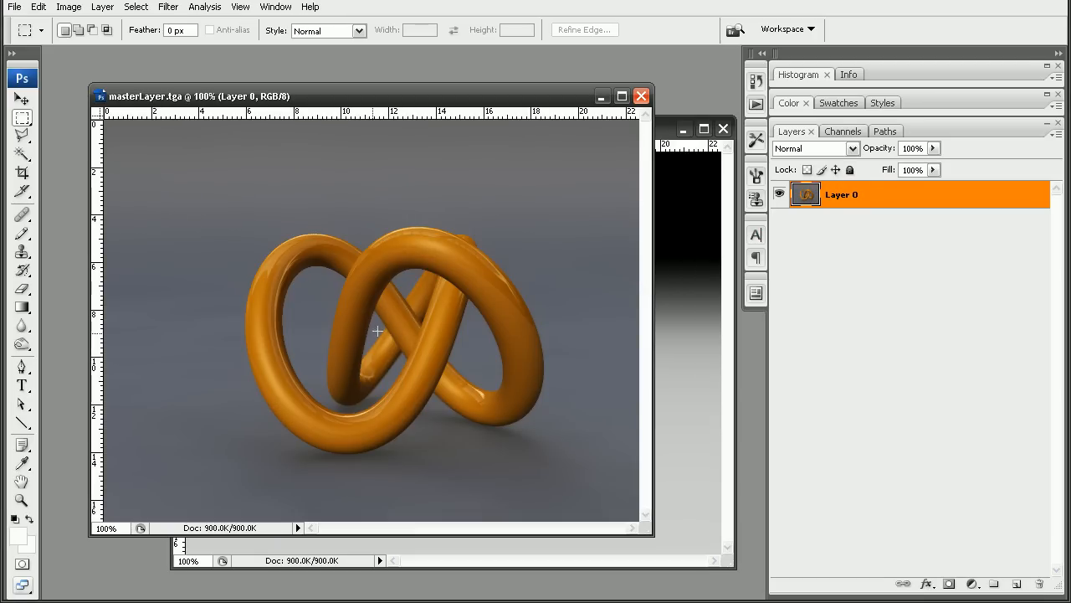
key(ctrl+plus)
key(ctrl+plus)
key(ctrl+plus)
scroll(407, 380, down, 3)
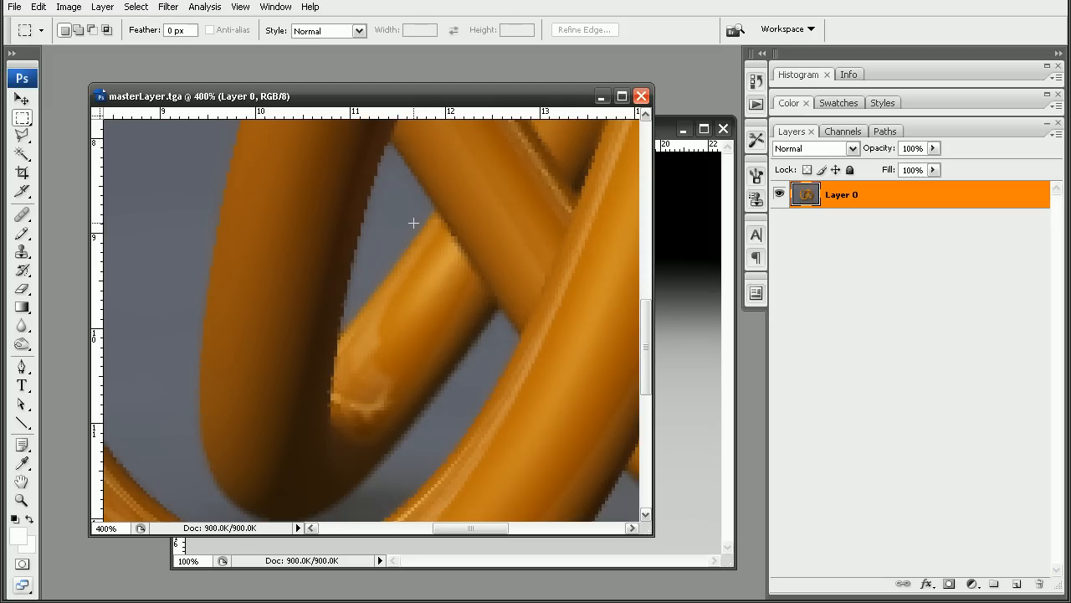
key(ctrl+minus)
key(ctrl+minus)
key(ctrl+minus)
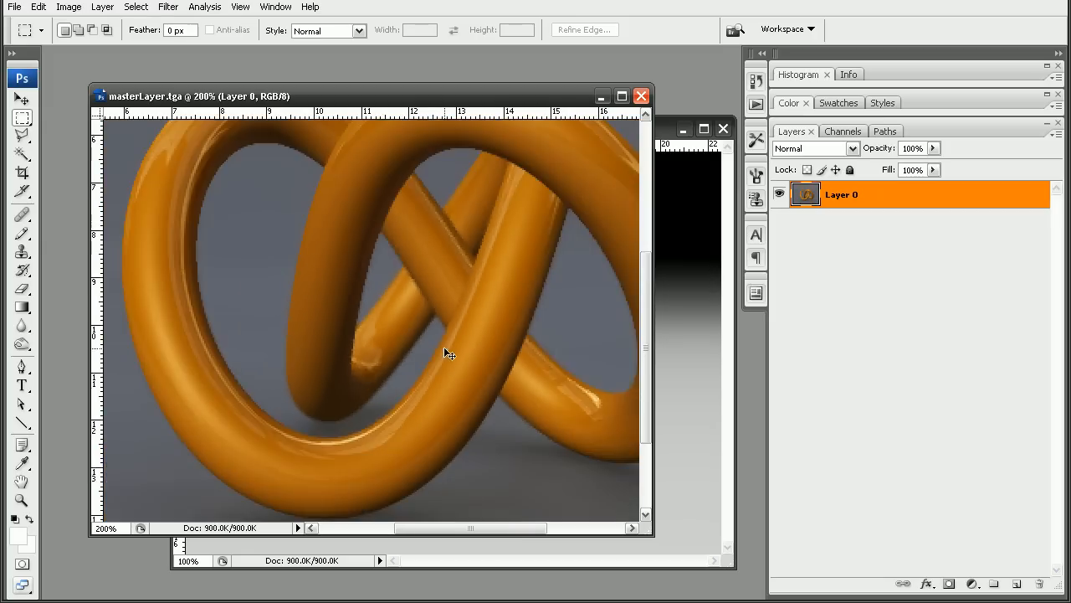